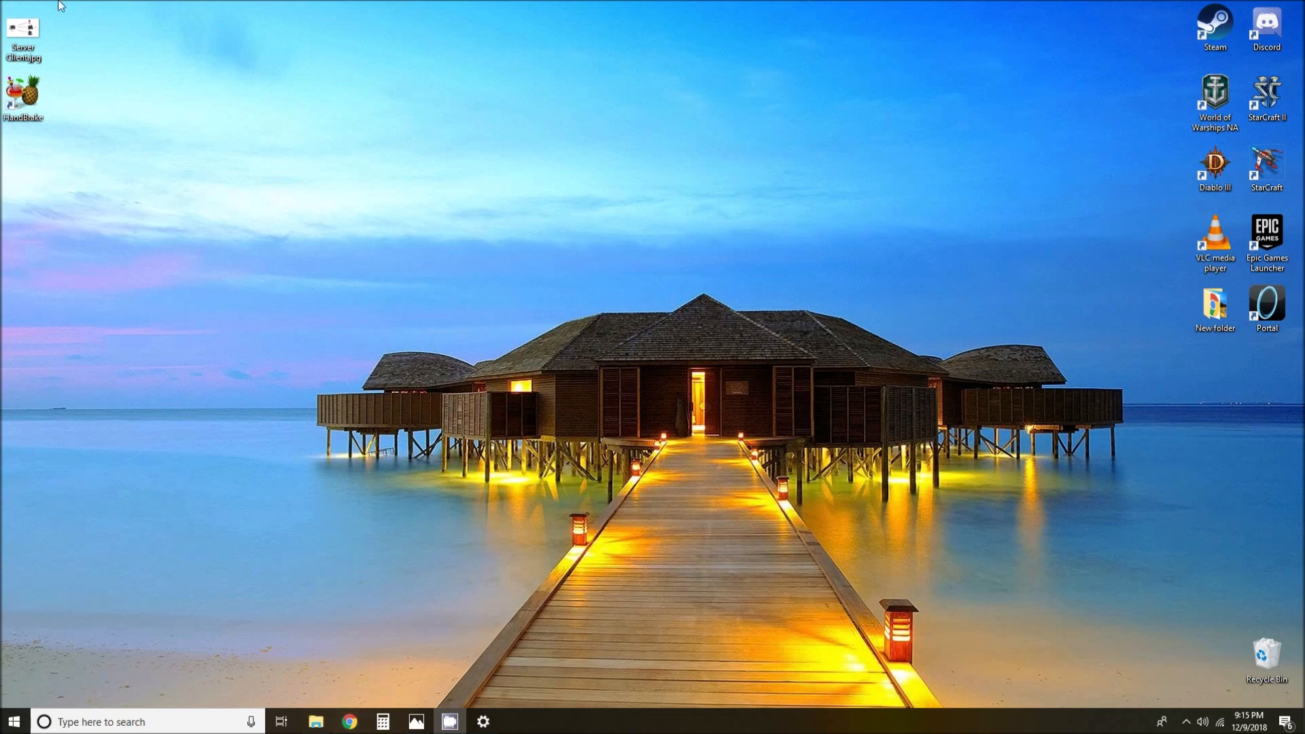
Open the Server Client.jpg diagram from the desktop to view the server and its clients, and minimize it
{"action": "double_click", "coordinate": [30, 38]}
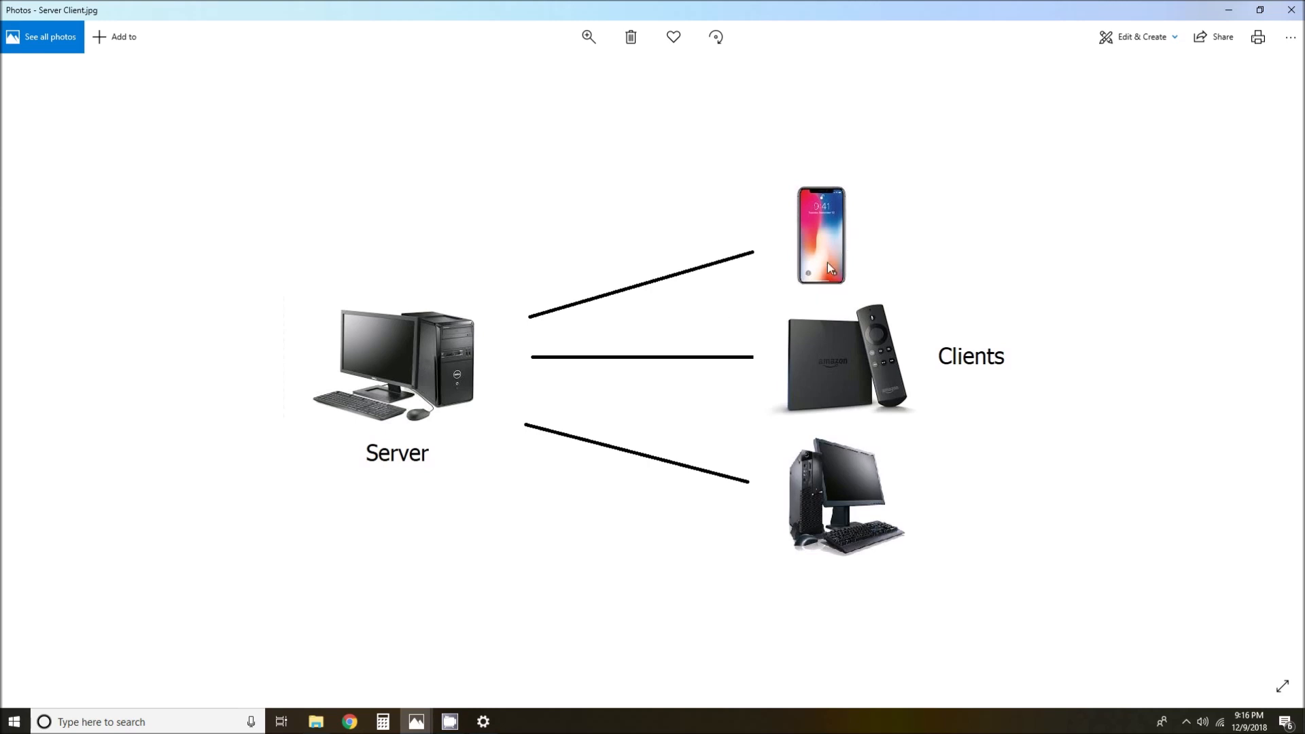
{"action": "left_click", "coordinate": [1228, 12]}
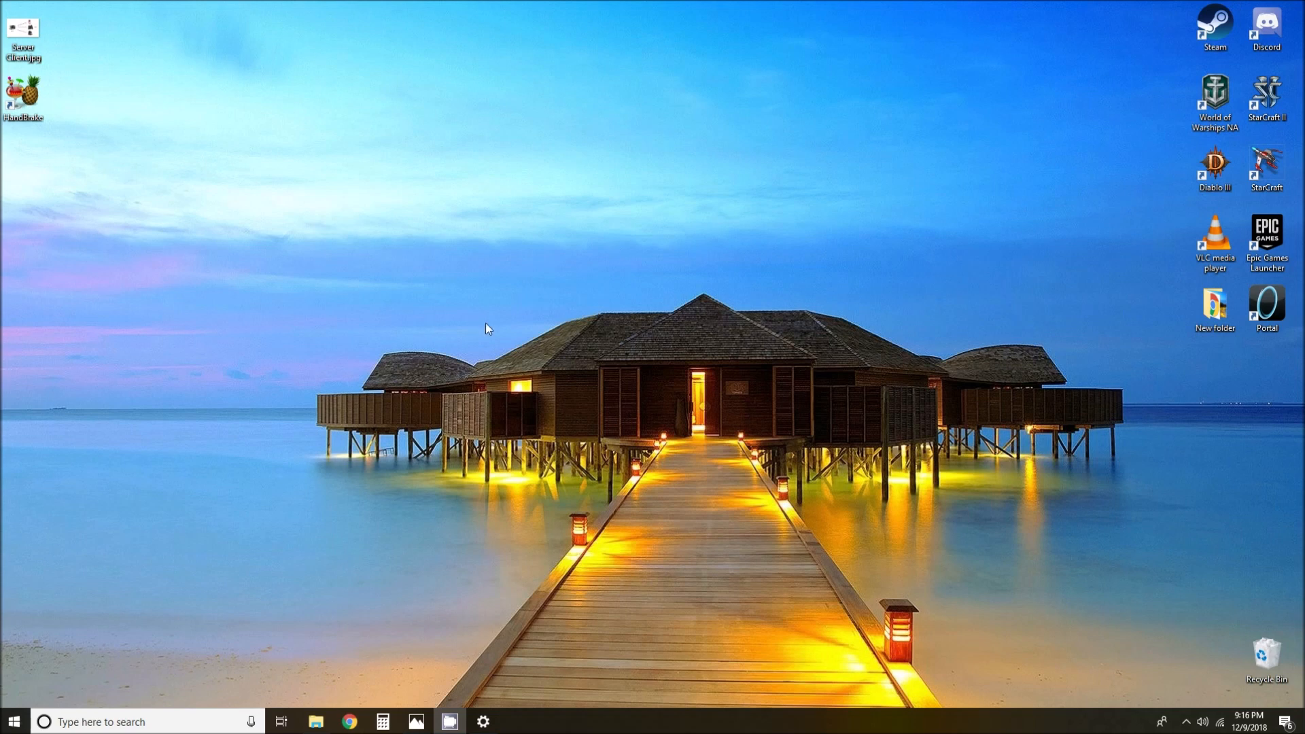
Switch to Chrome and go to plex.tv
{"action": "left_click", "coordinate": [358, 723]}
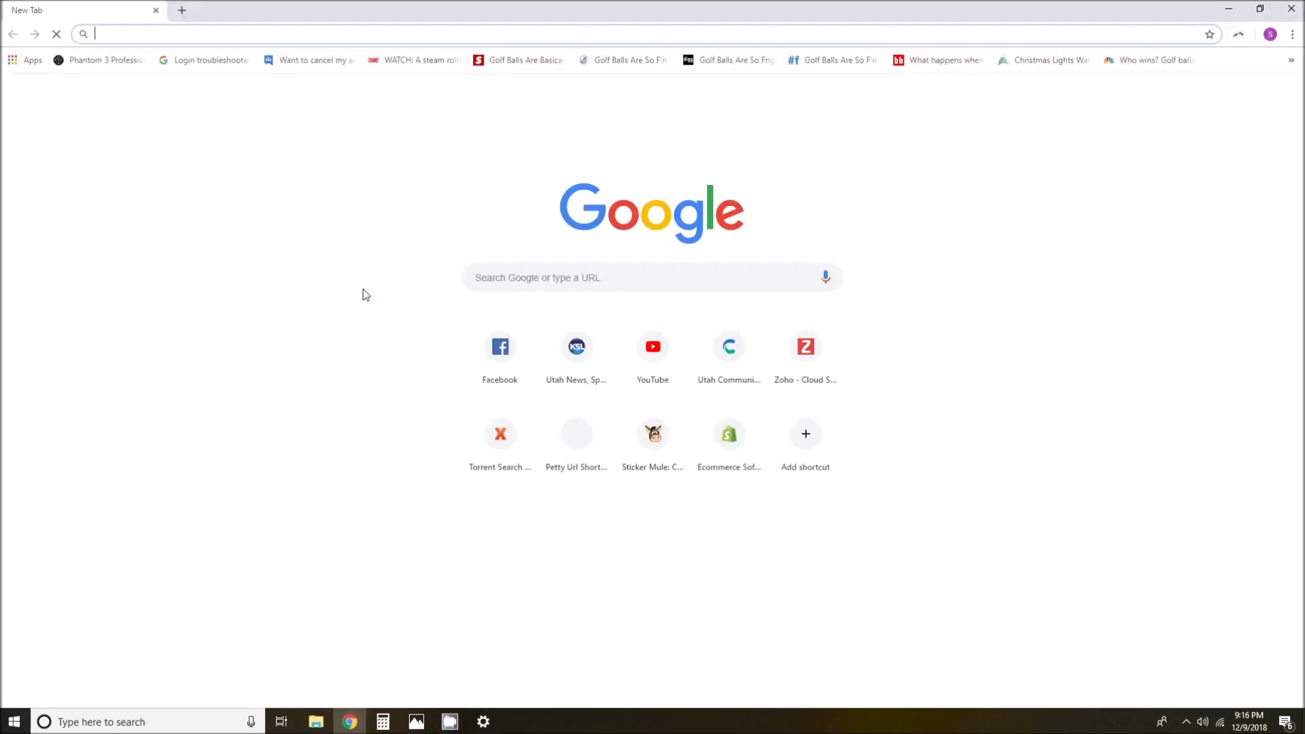
{"action": "type", "text": "plex.tv"}
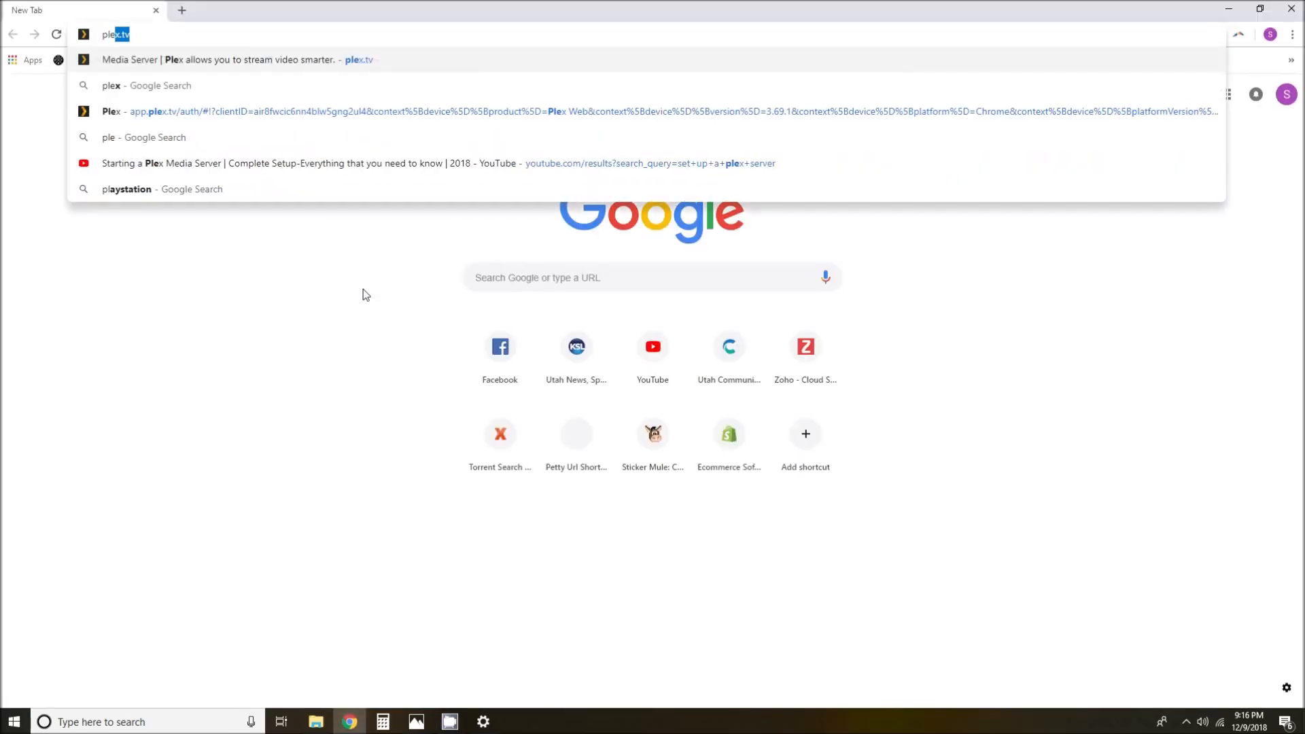
{"action": "key", "text": "Return"}
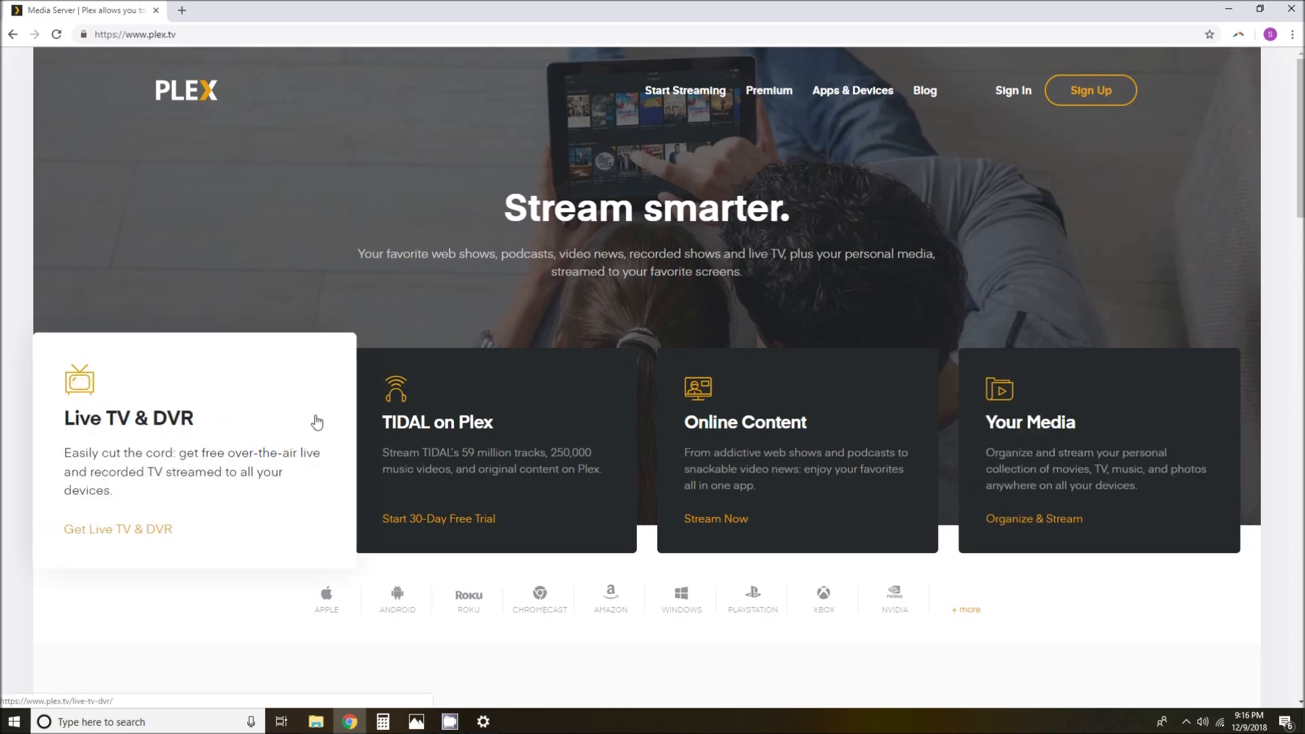
Look over the Plex home page and follow the link in its Get started section to get the Plex app
{"action": "scroll", "coordinate": [408, 421], "scroll_direction": "down", "scroll_amount": 1}
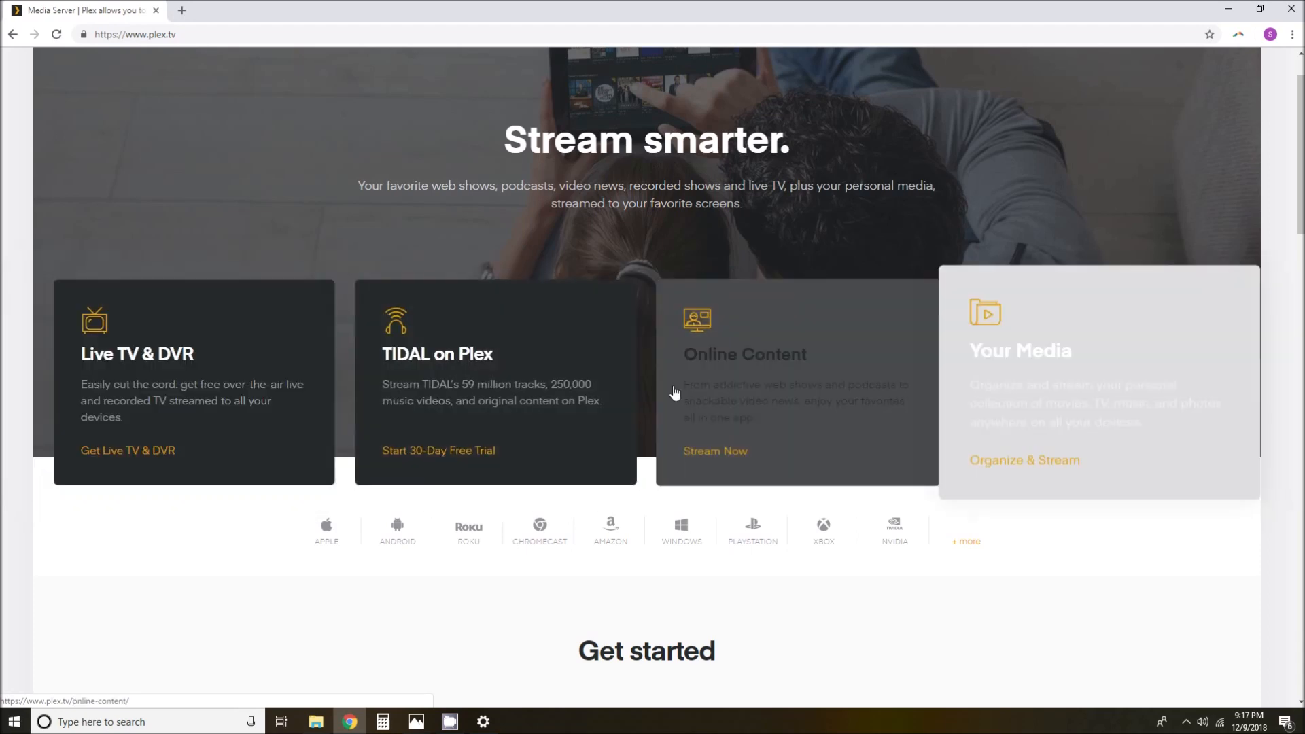
{"action": "scroll", "coordinate": [467, 532], "scroll_direction": "down", "scroll_amount": 1}
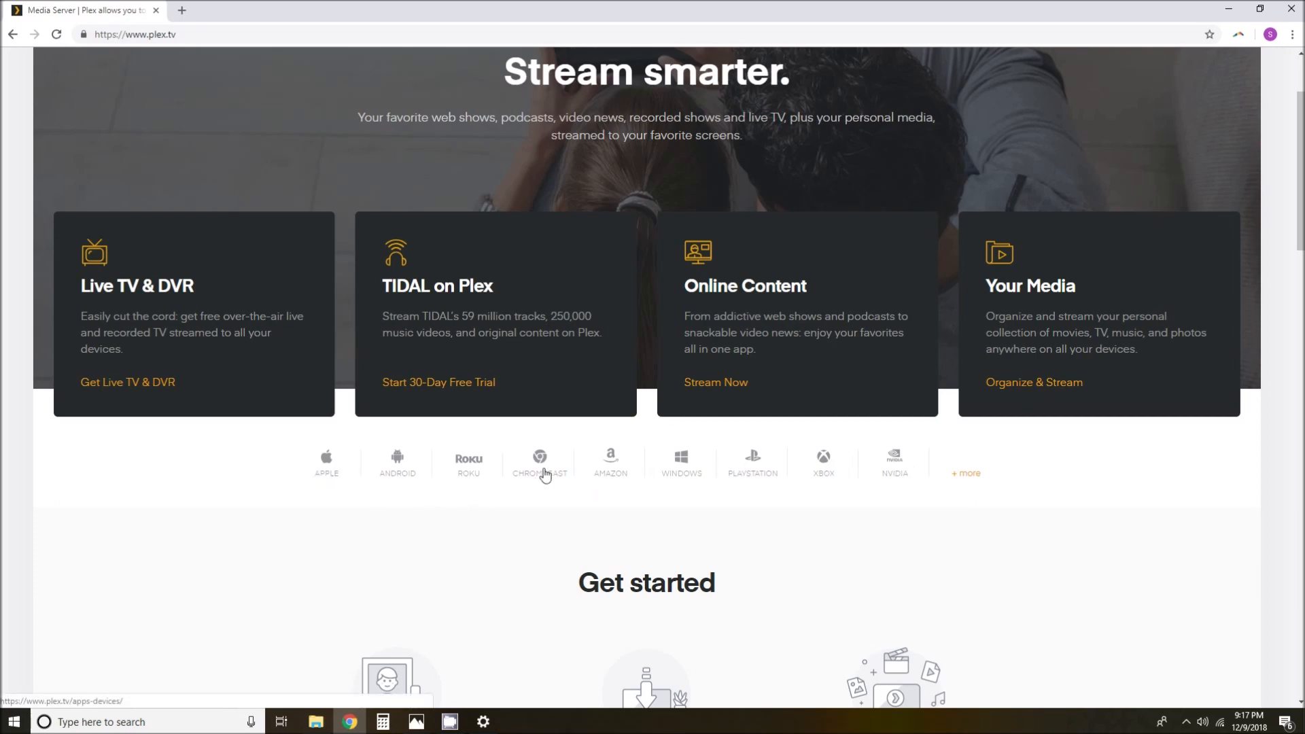
{"action": "scroll", "coordinate": [544, 474], "scroll_direction": "down", "scroll_amount": 1}
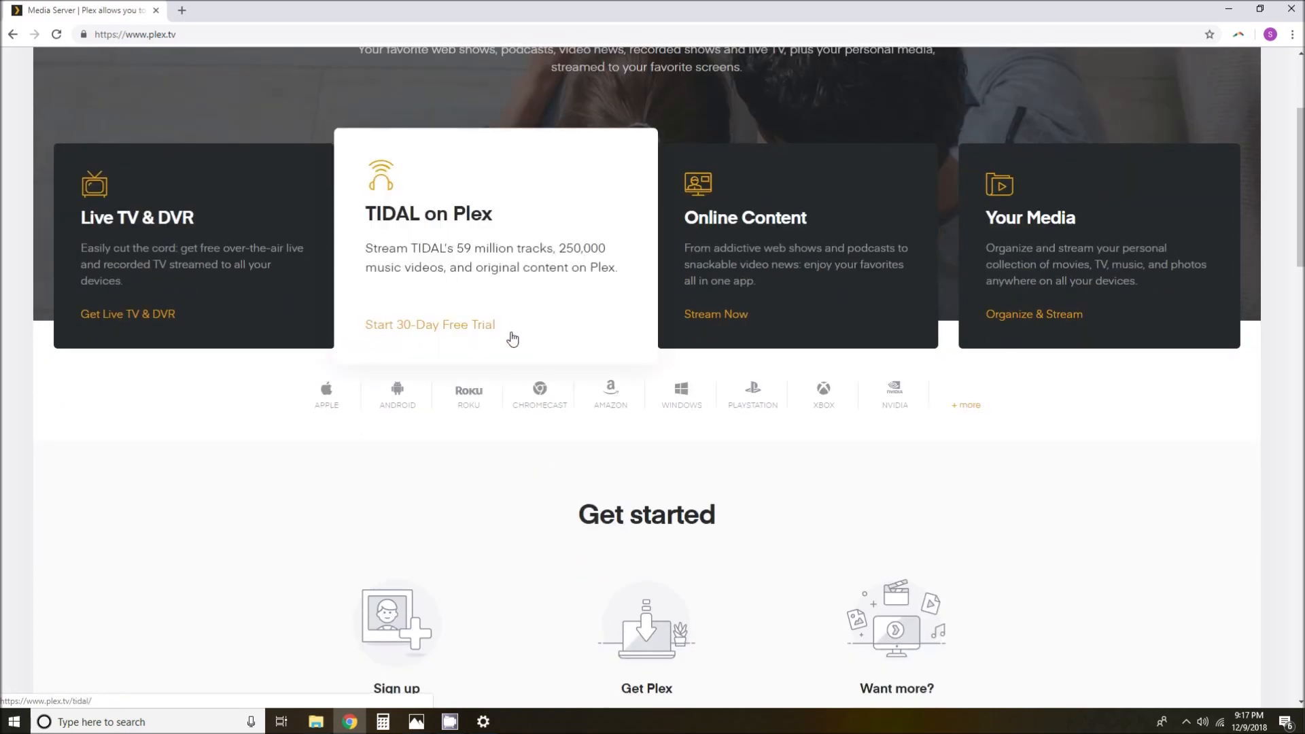
{"action": "scroll", "coordinate": [544, 416], "scroll_direction": "down", "scroll_amount": 1}
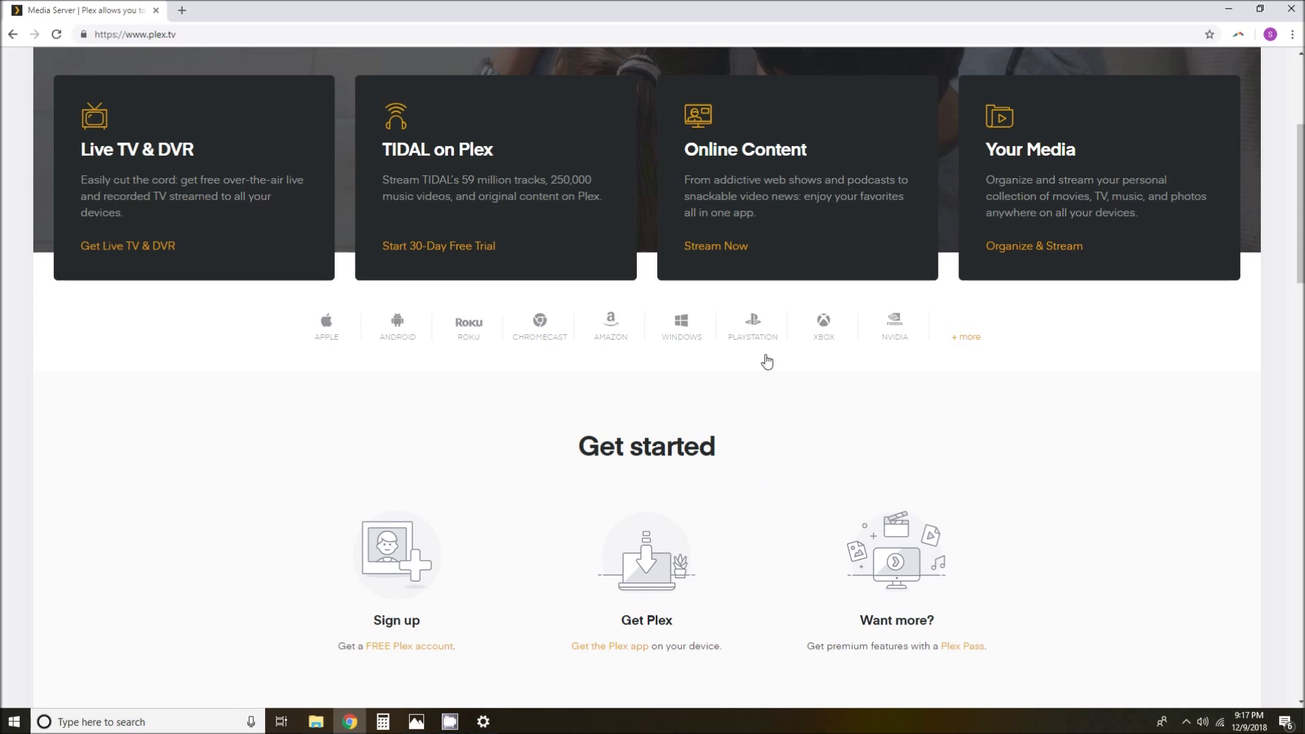
{"action": "scroll", "coordinate": [759, 363], "scroll_direction": "down", "scroll_amount": 1}
{"action": "scroll", "coordinate": [664, 577], "scroll_direction": "down", "scroll_amount": 1}
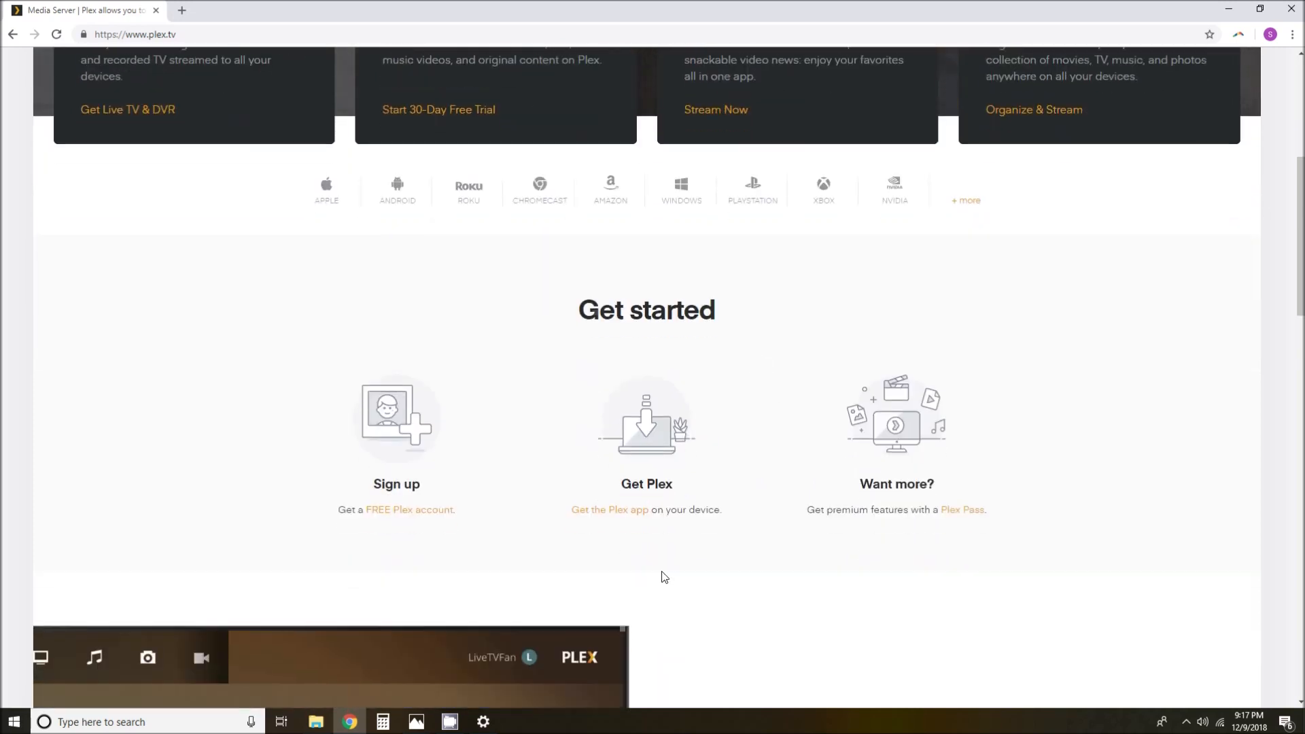
{"action": "left_click", "coordinate": [620, 511]}
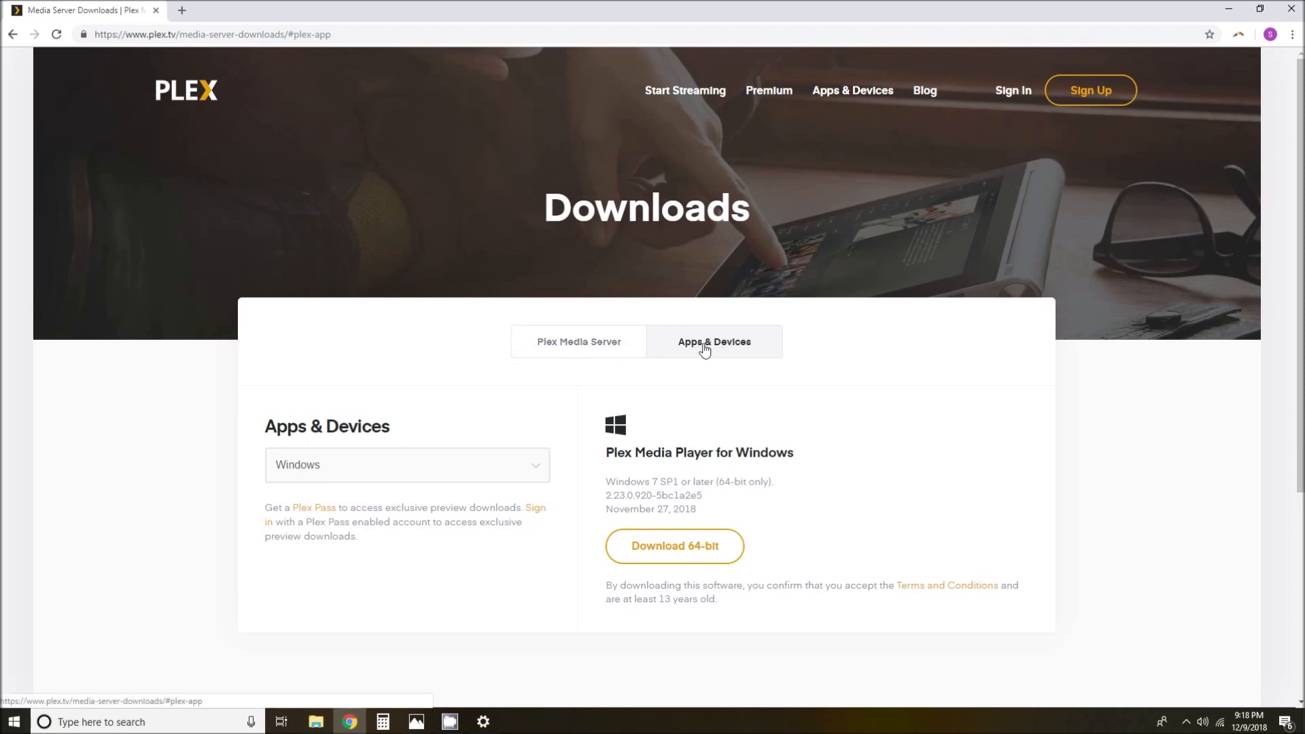
Examine the list of platforms for which Plex apps are offered under Apps & Devices
{"action": "scroll", "coordinate": [705, 349], "scroll_direction": "down", "scroll_amount": 5}
{"action": "scroll", "coordinate": [700, 233], "scroll_direction": "up", "scroll_amount": 2}
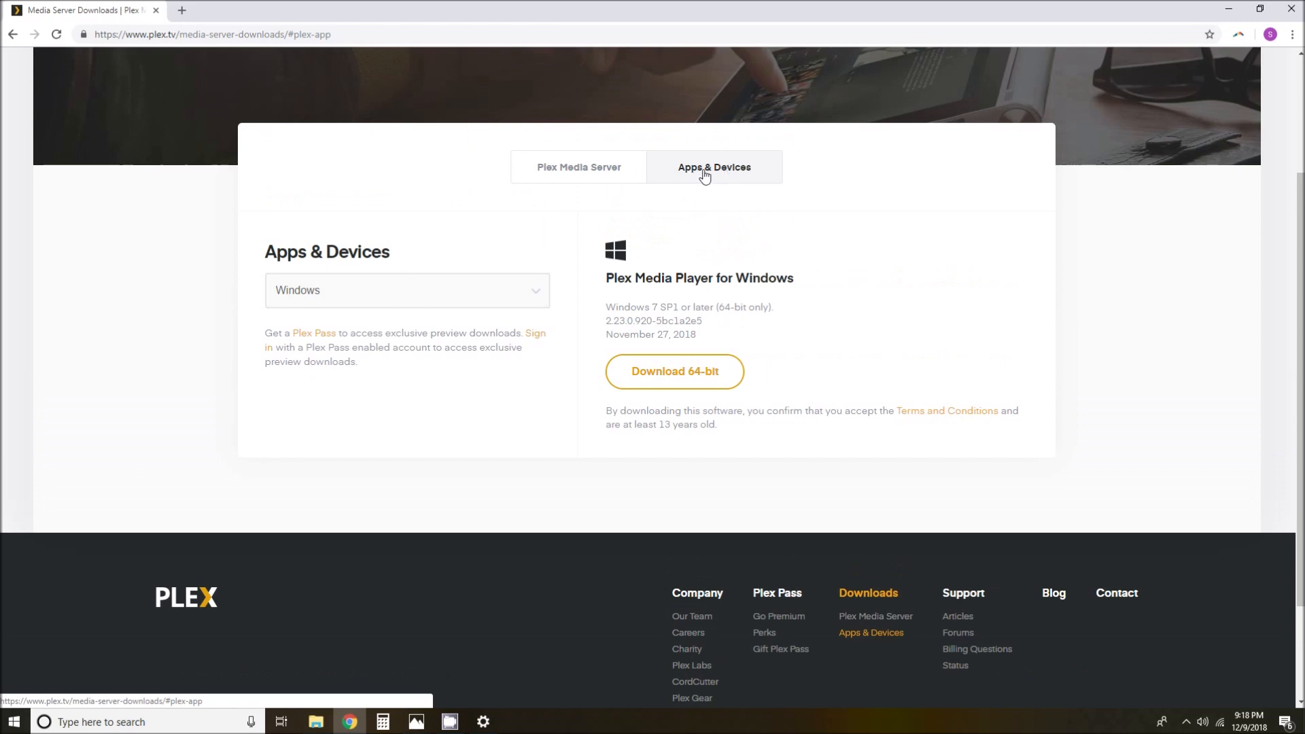
{"action": "scroll", "coordinate": [595, 170], "scroll_direction": "up", "scroll_amount": 2}
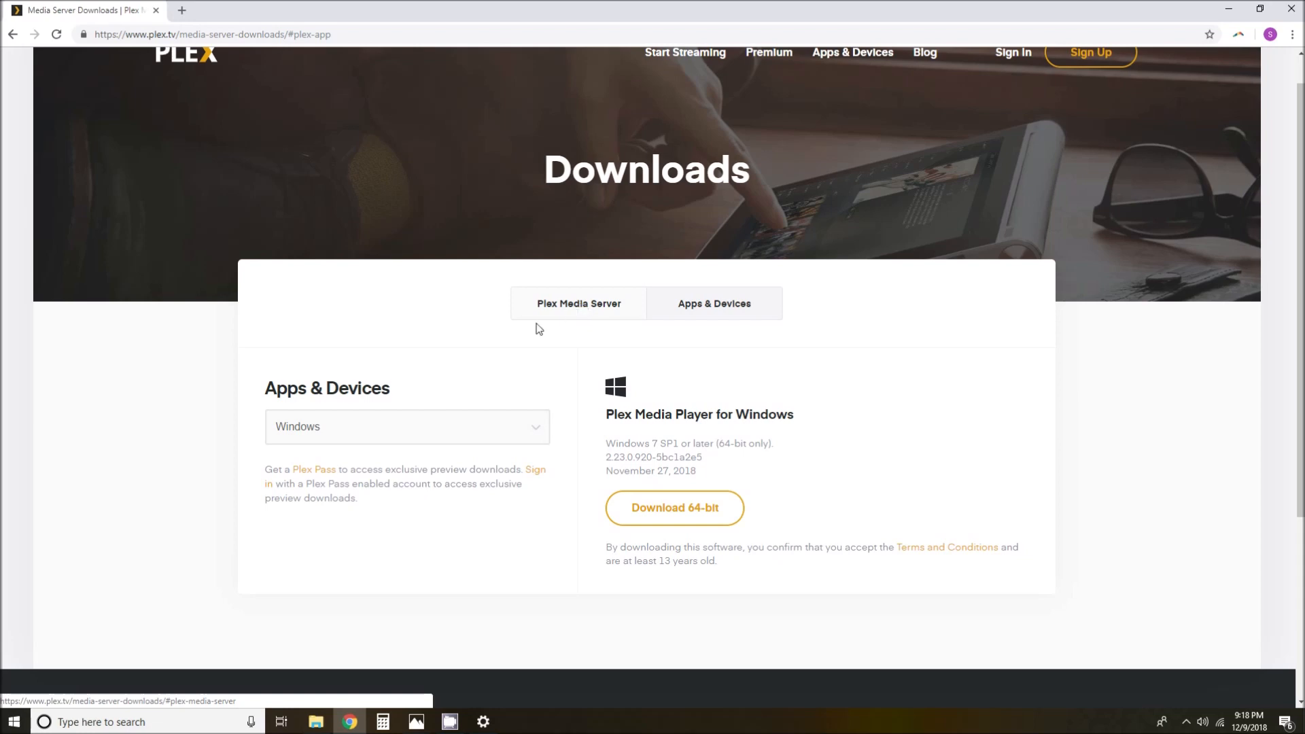
{"action": "left_click", "coordinate": [537, 427]}
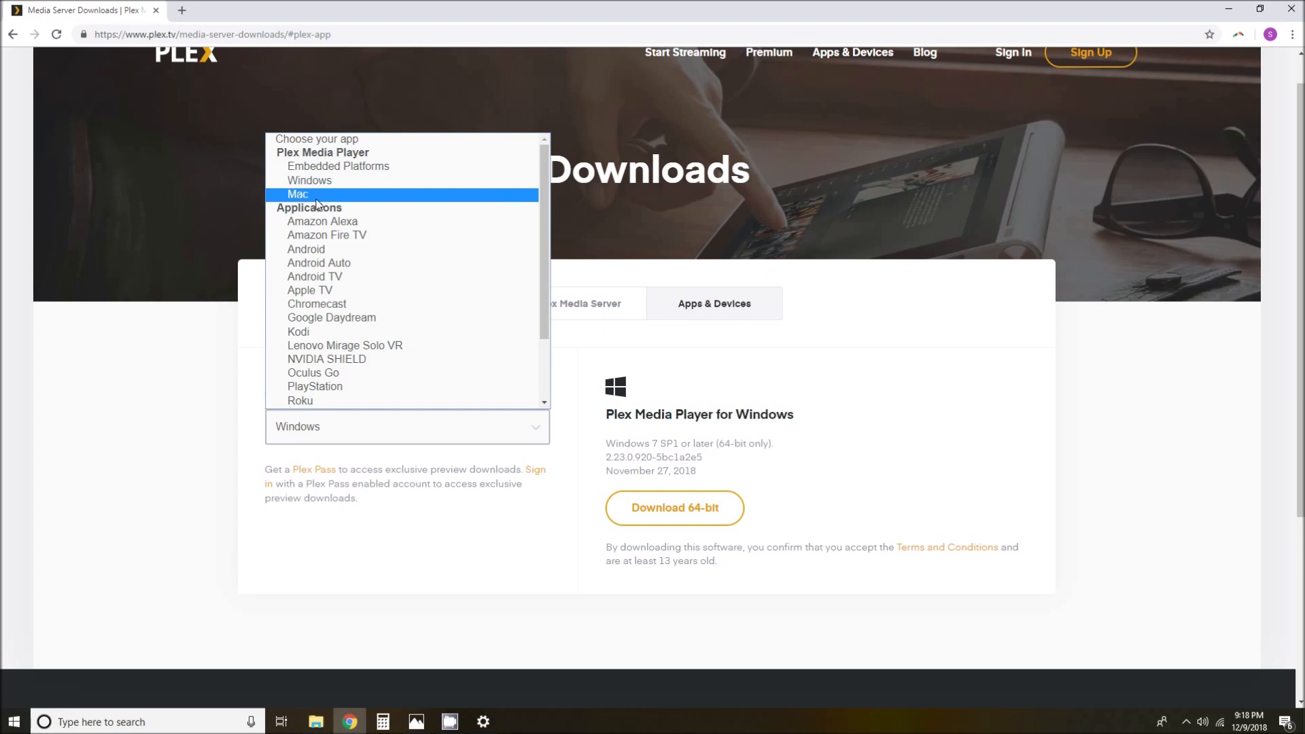
{"action": "scroll", "coordinate": [382, 230], "scroll_direction": "down", "scroll_amount": 2}
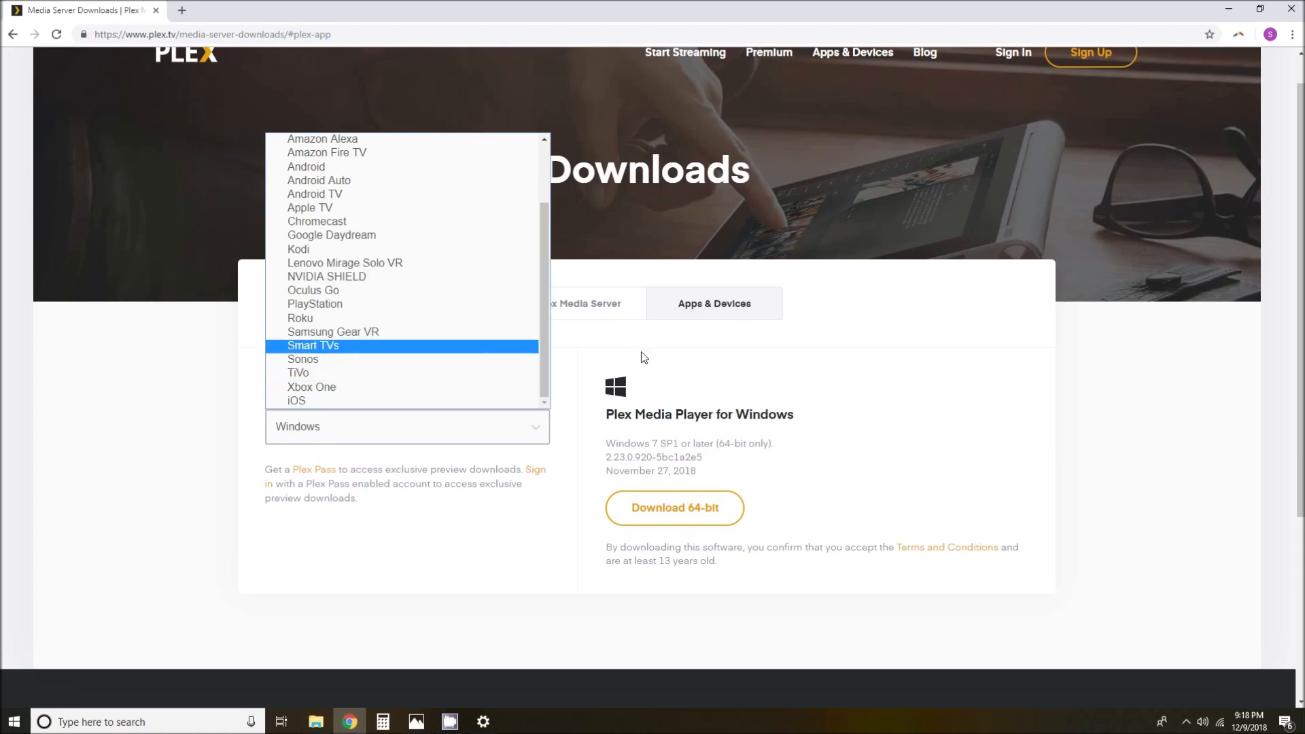
{"action": "left_click", "coordinate": [700, 350]}
Download Plex Media Server for the Windows platform
{"action": "left_click", "coordinate": [601, 317]}
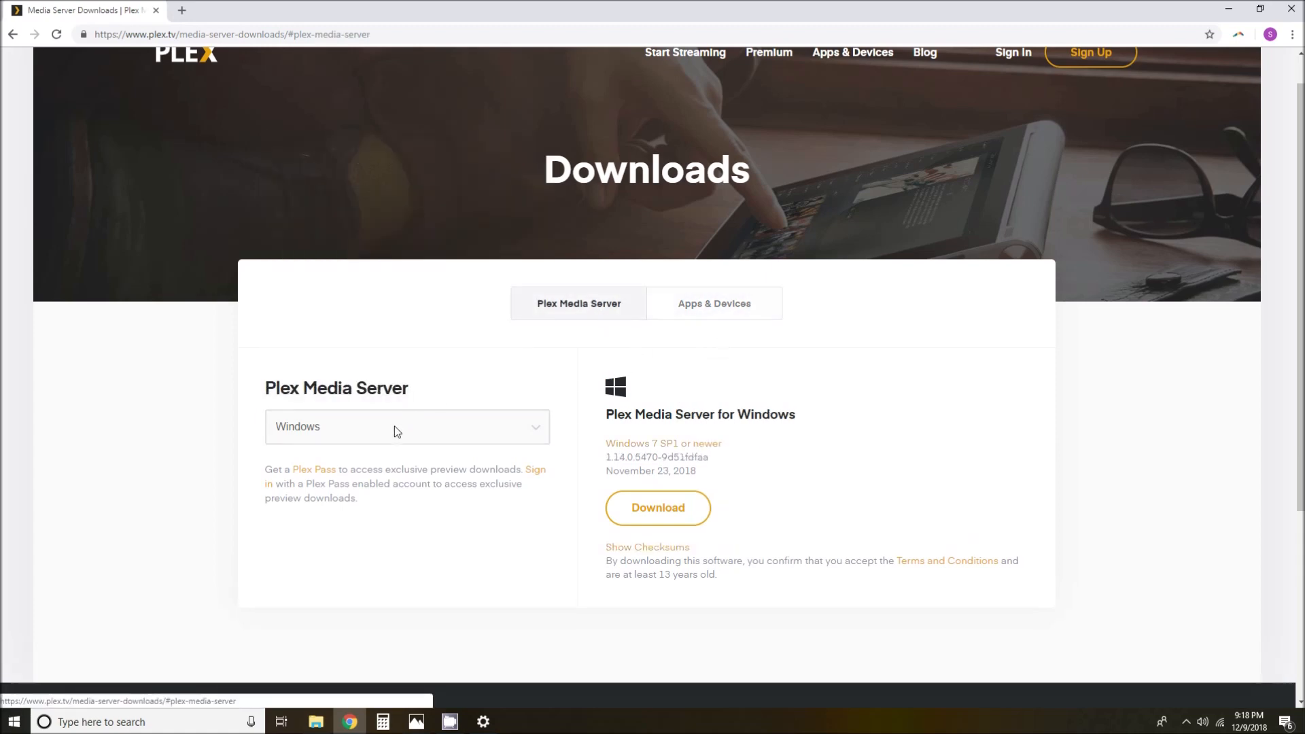
{"action": "left_click", "coordinate": [451, 435]}
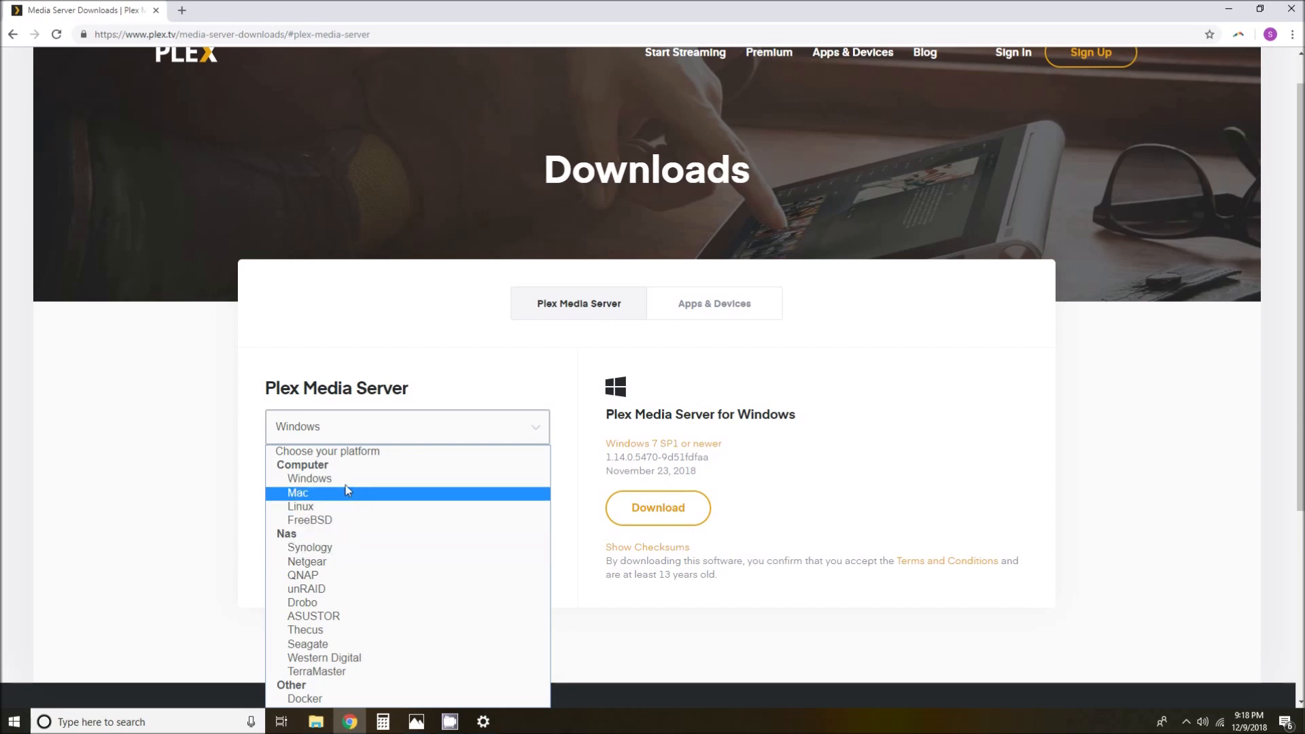
{"action": "left_click", "coordinate": [313, 479]}
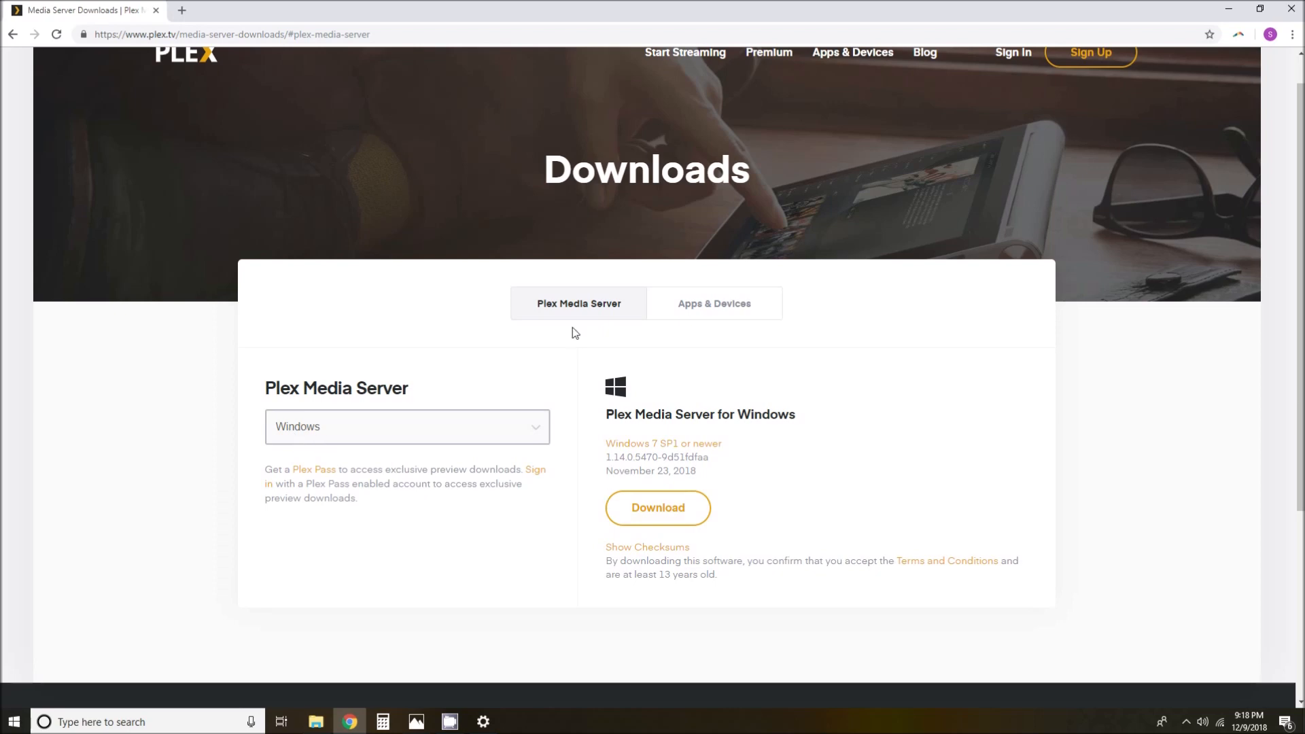
{"action": "left_click", "coordinate": [670, 515]}
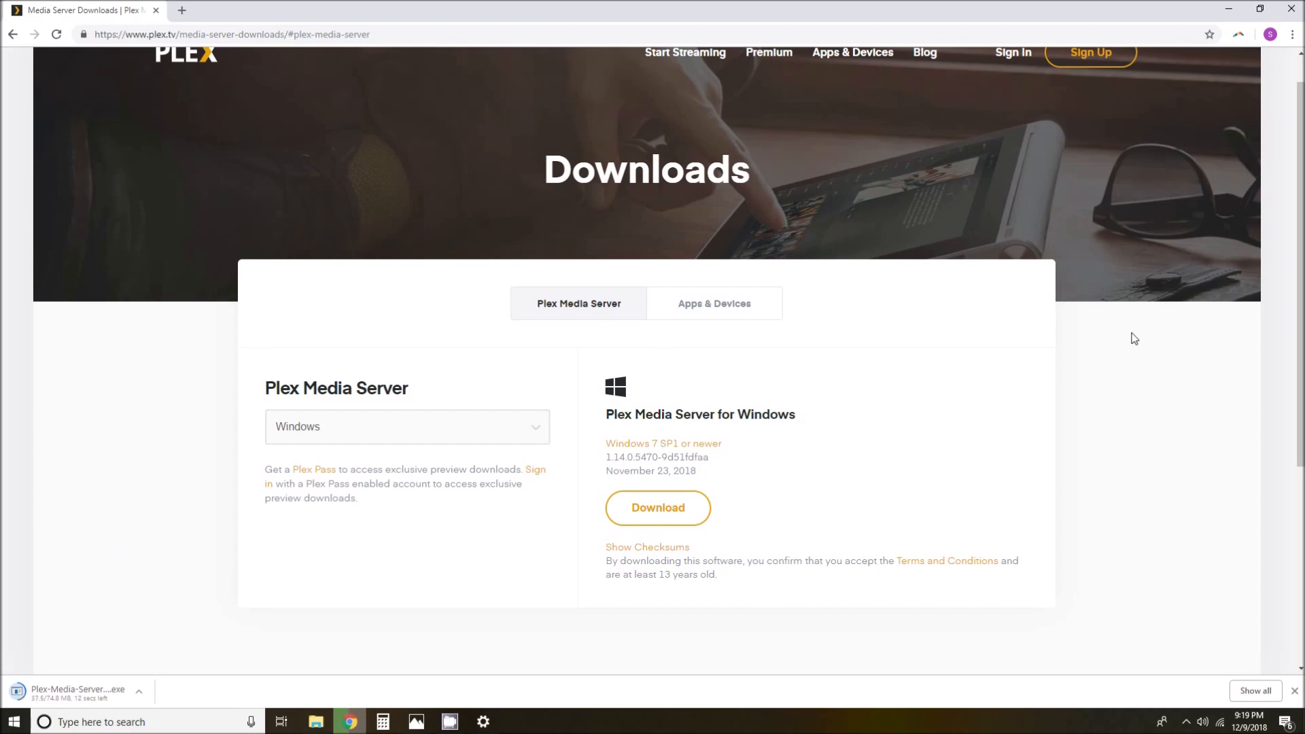
Run the downloaded Plex Media Server installer and install the server in its default location
{"action": "scroll", "coordinate": [180, 190], "scroll_direction": "up", "scroll_amount": 1}
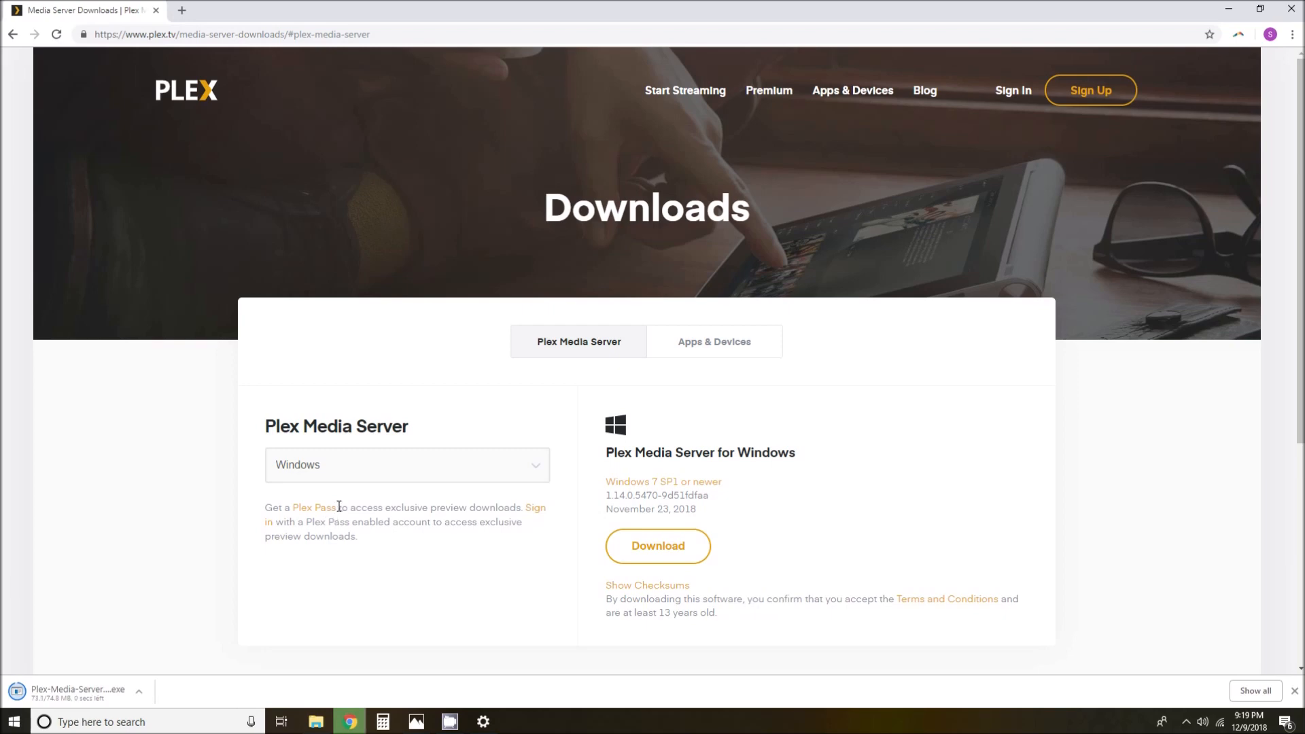
{"action": "scroll", "coordinate": [128, 605], "scroll_direction": "down", "scroll_amount": 1}
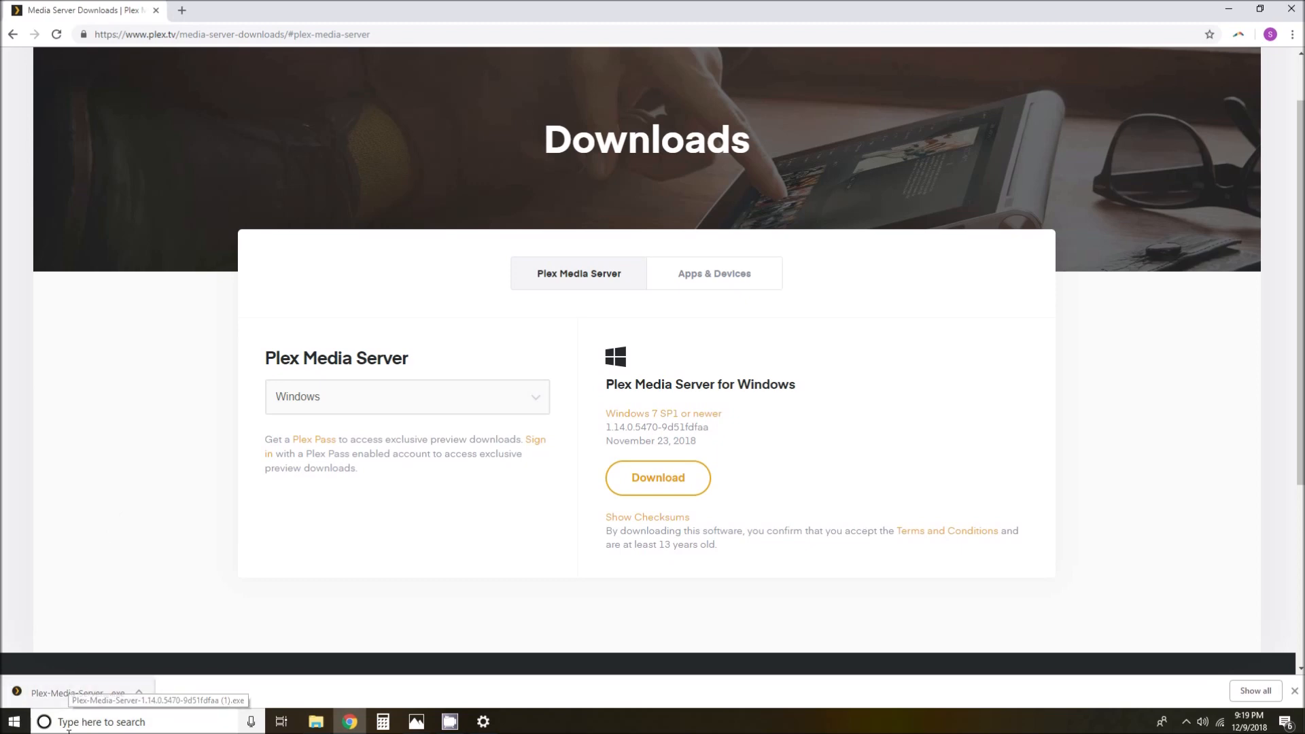
{"action": "left_click", "coordinate": [78, 694]}
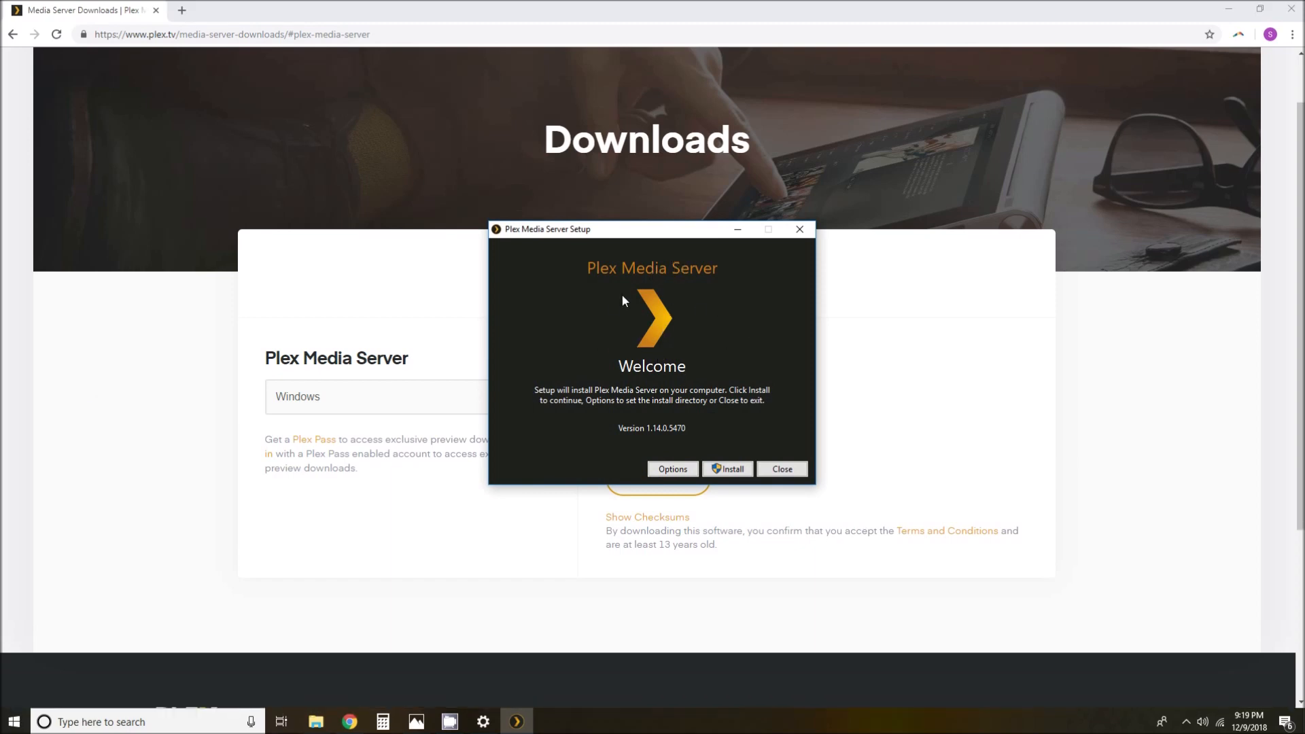
{"action": "left_click_drag", "start_coordinate": [594, 231], "coordinate": [558, 179]}
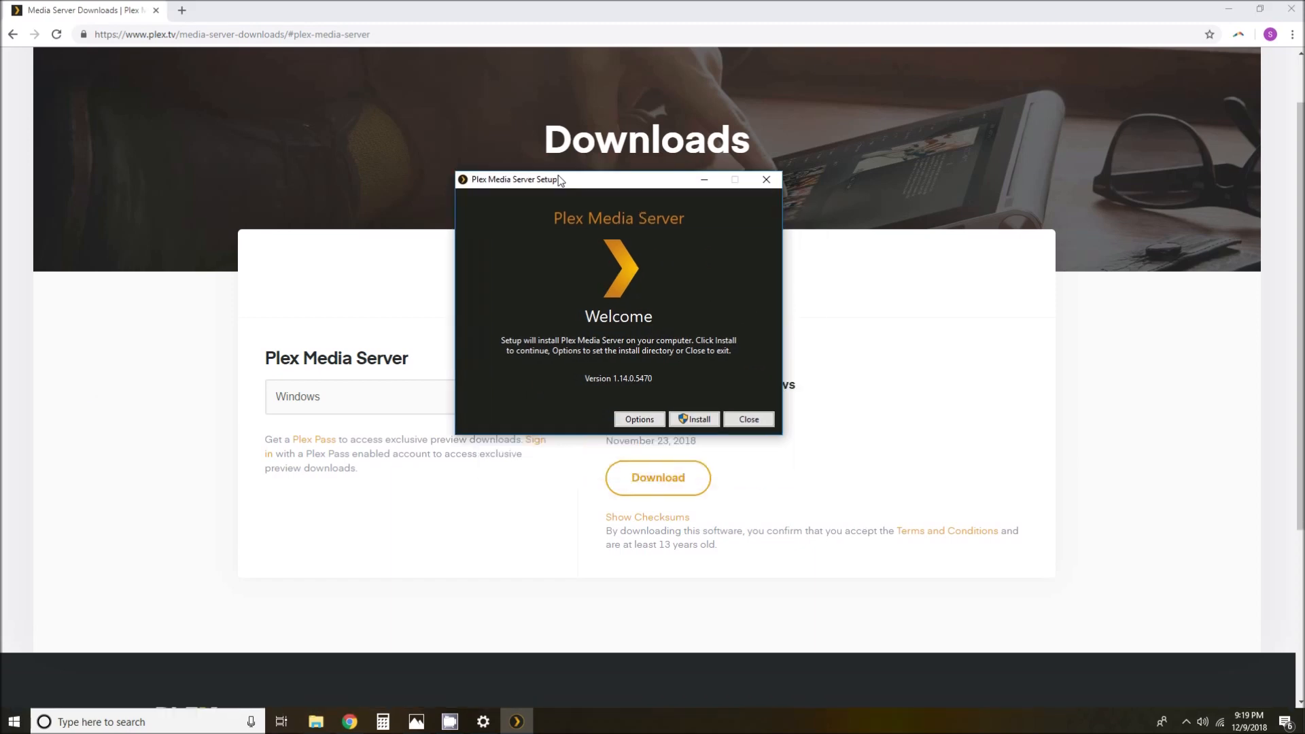
{"action": "left_click", "coordinate": [638, 417]}
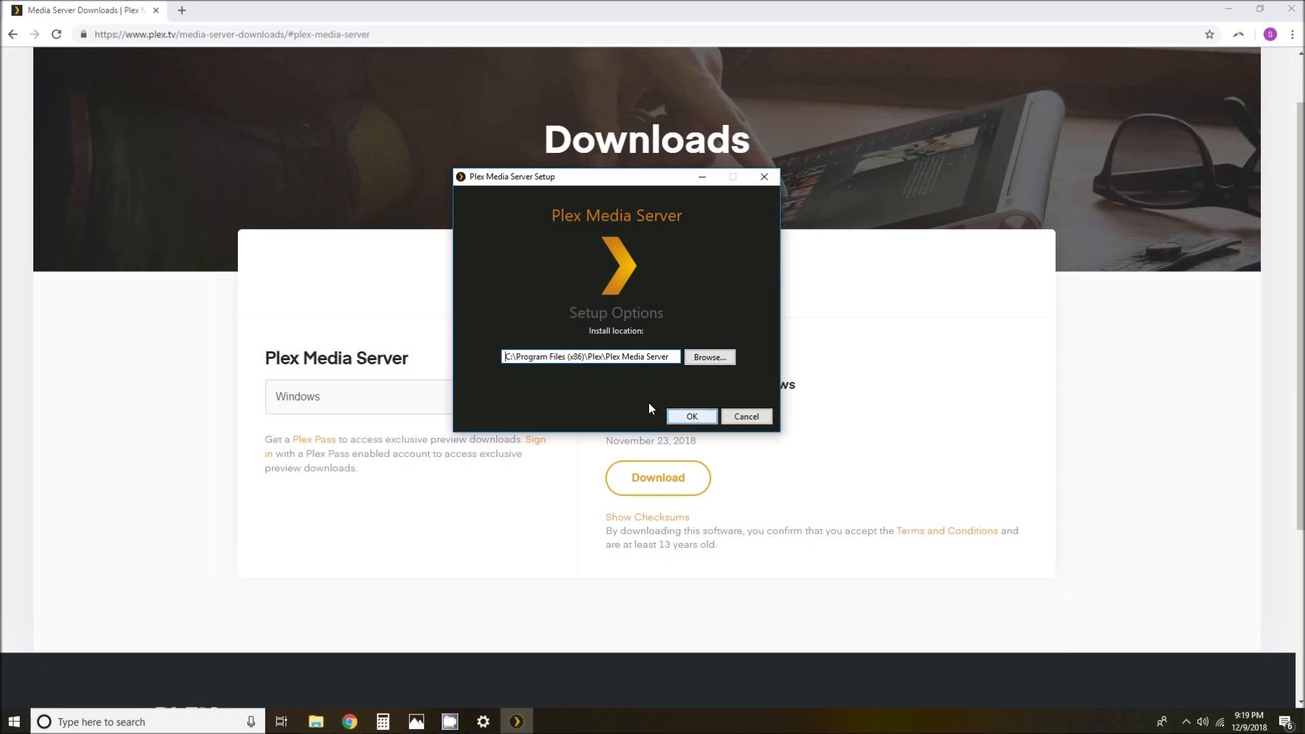
{"action": "left_click", "coordinate": [708, 421]}
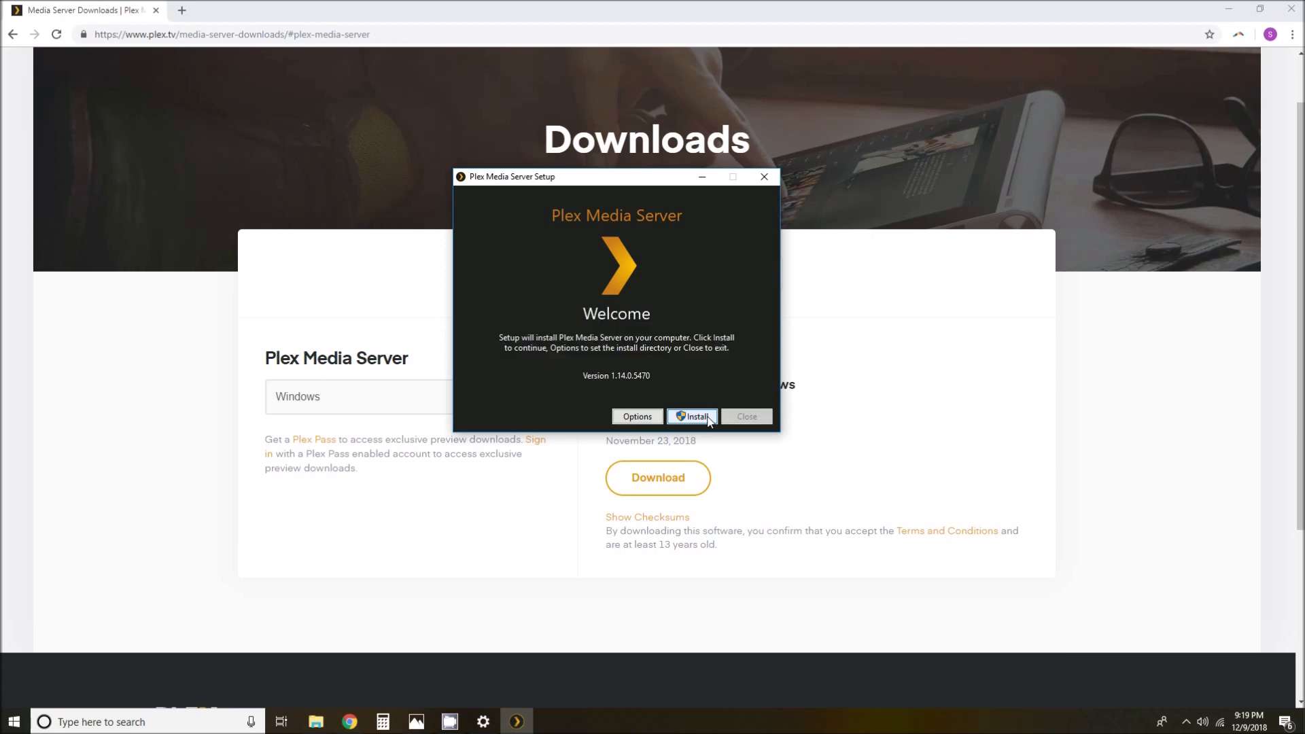
{"action": "left_click", "coordinate": [693, 417]}
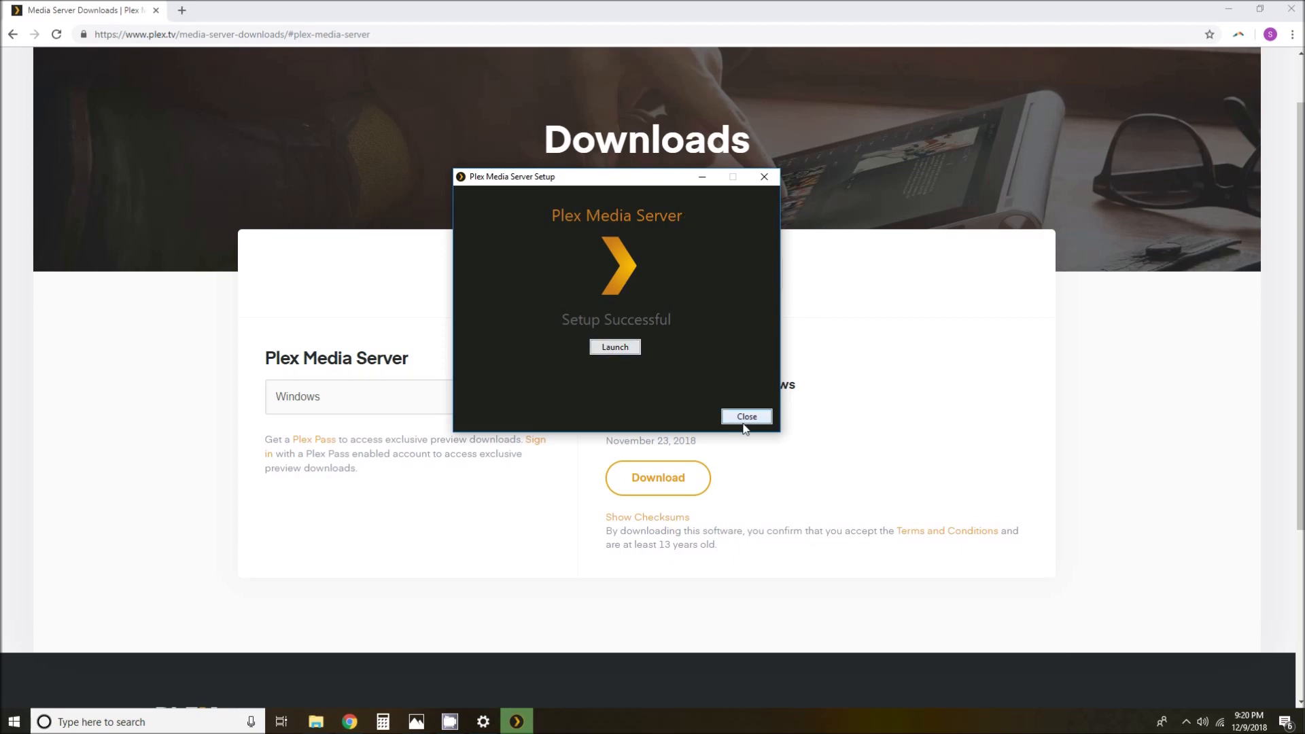
Launch the installed Plex Media Server and bring up the email sign-up form for a new Plex account
{"action": "left_click", "coordinate": [631, 348]}
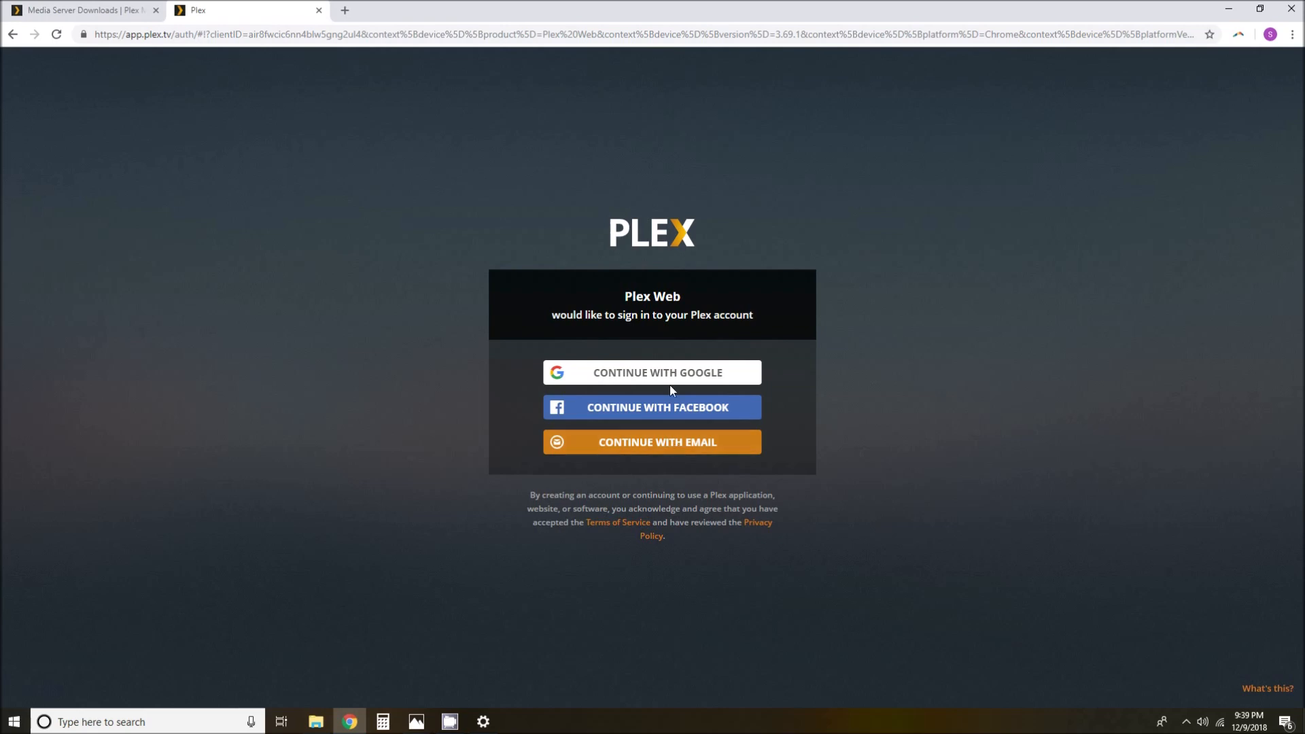
{"action": "left_click", "coordinate": [667, 443]}
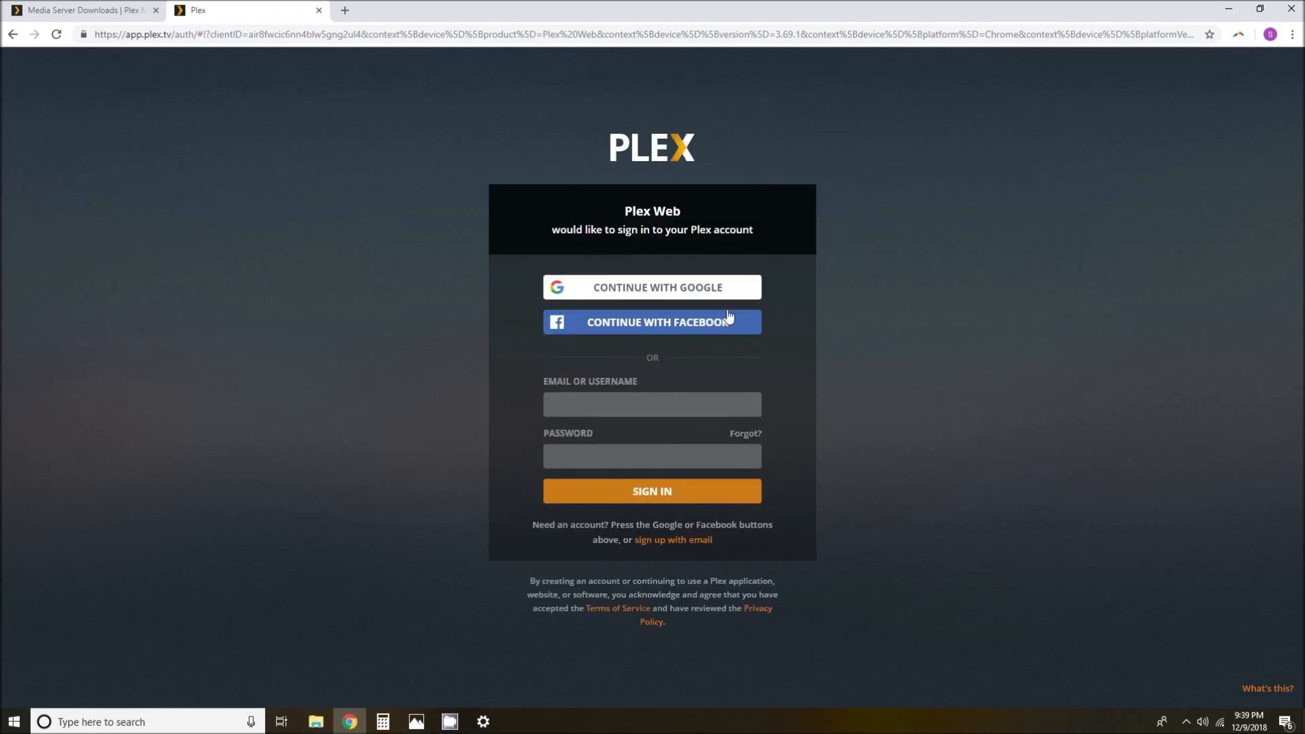
{"action": "left_click", "coordinate": [675, 542]}
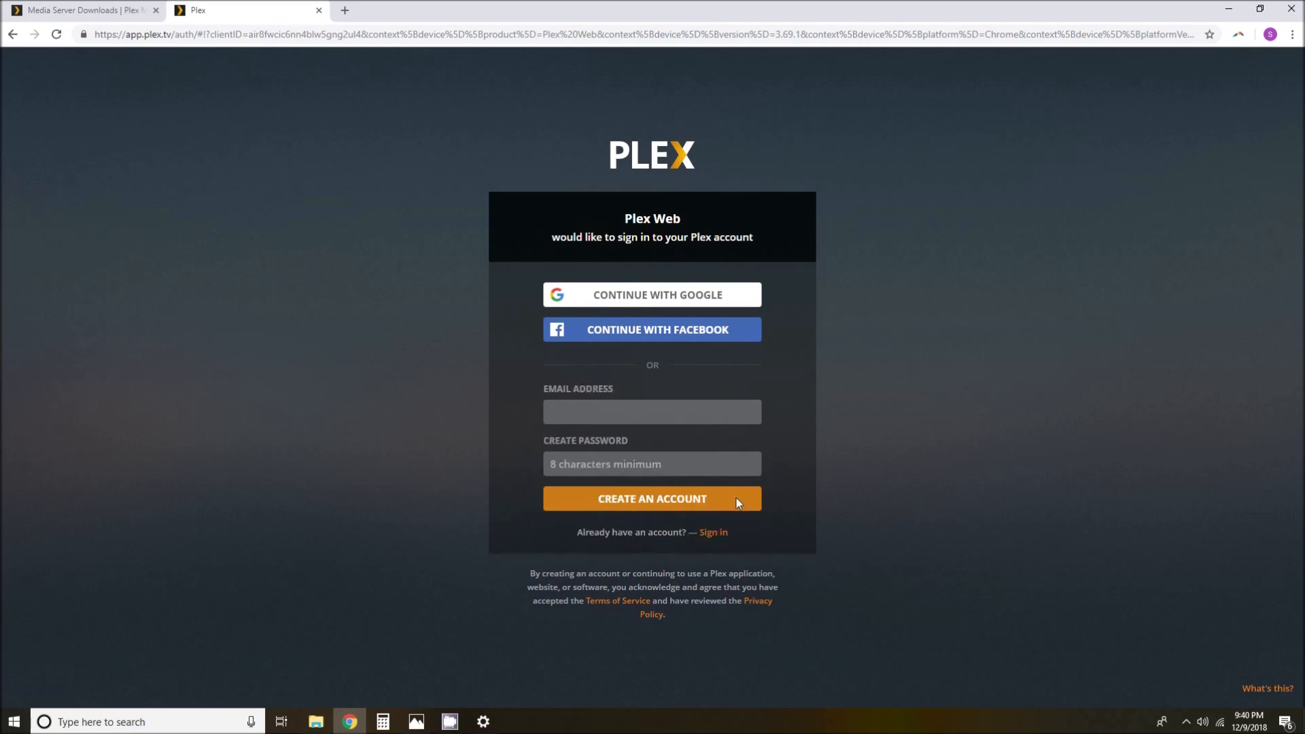
{"action": "left_click", "coordinate": [584, 418]}
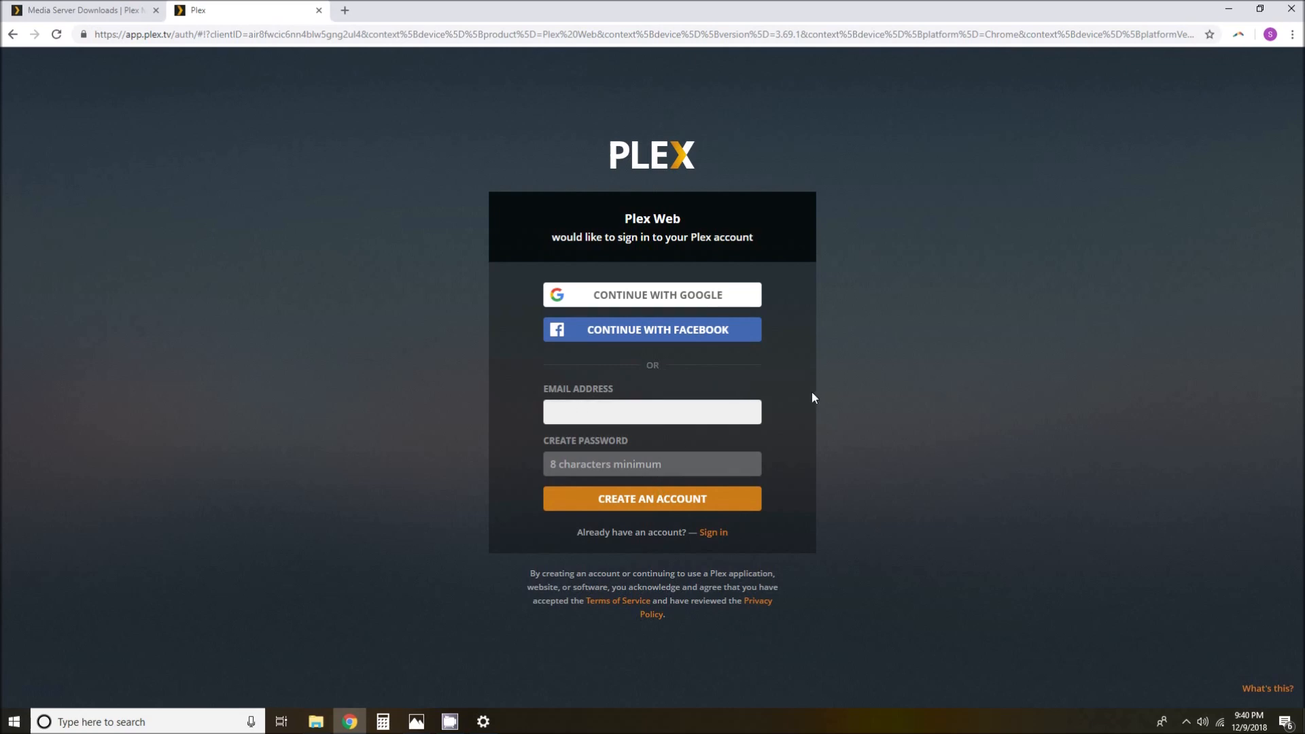
{"action": "key", "text": "Tab"}
{"action": "left_click", "coordinate": [863, 451]}
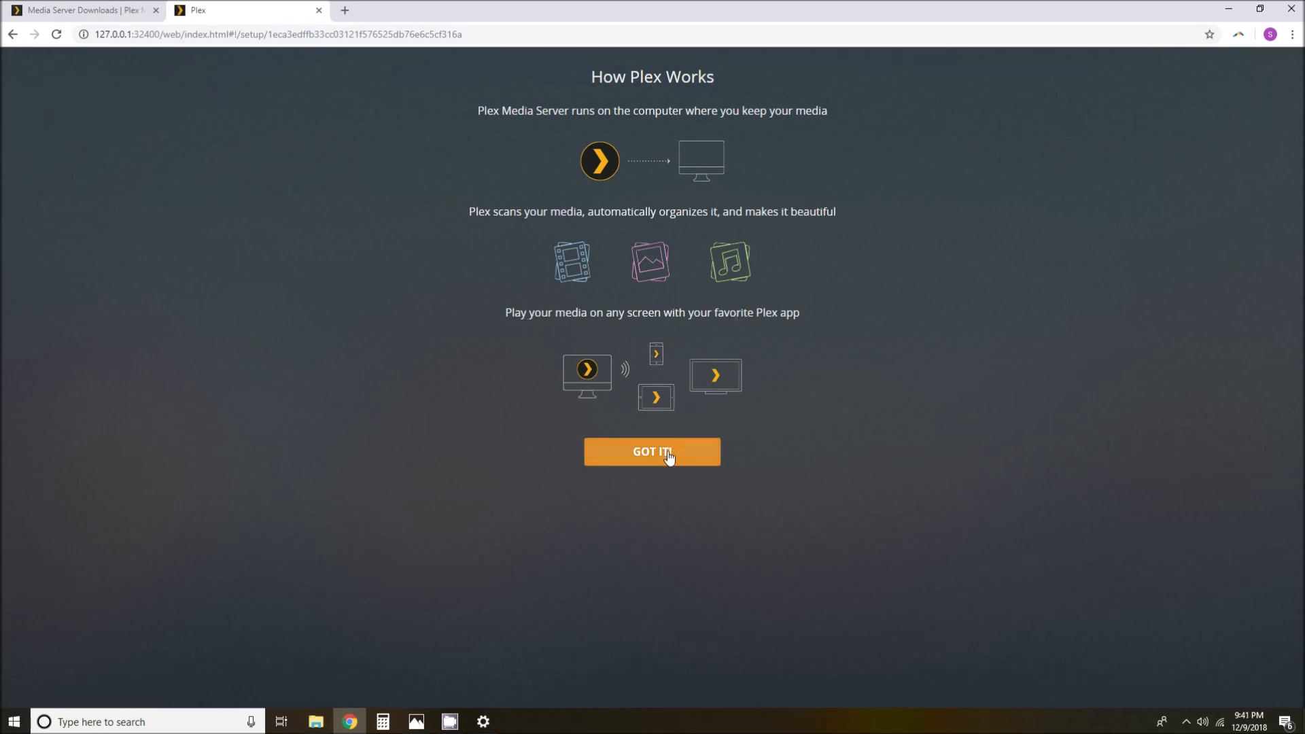
Continue past the How Plex Works introduction and name the server Demo Server, with media access outside the home allowed
{"action": "left_click", "coordinate": [615, 459]}
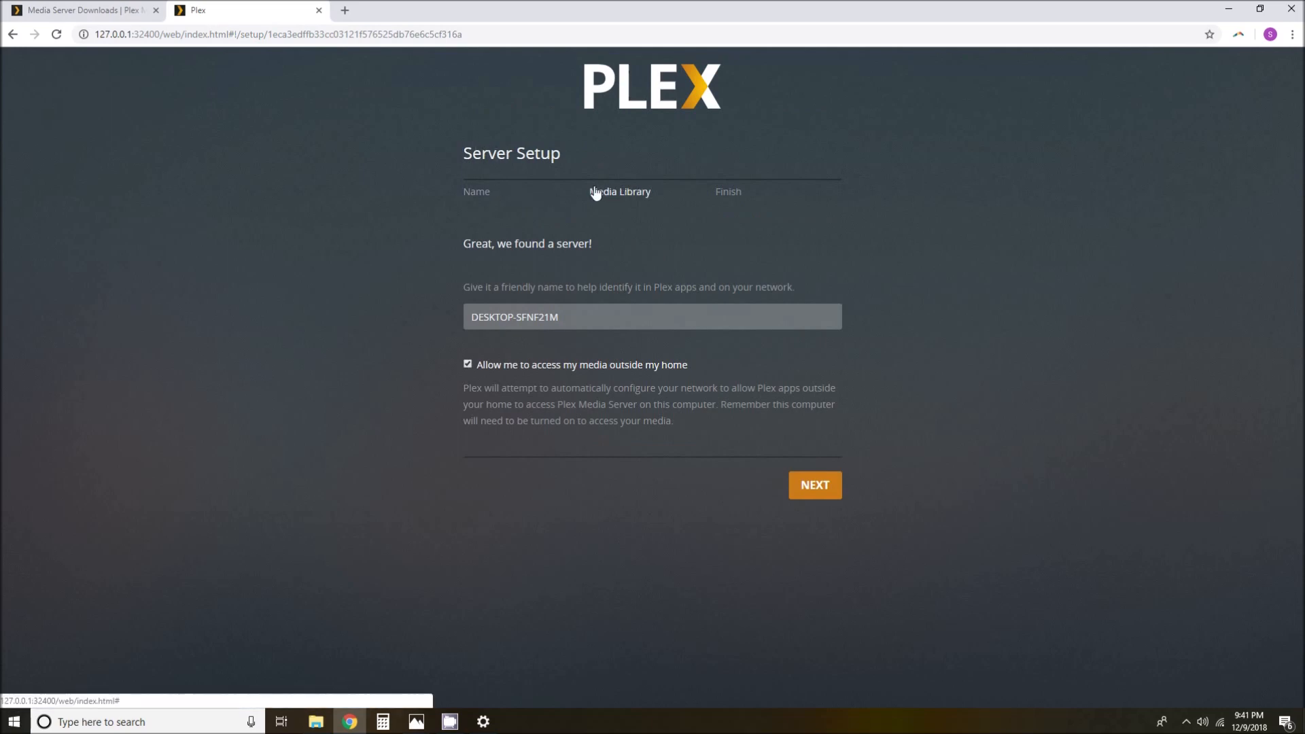
{"action": "left_click_drag", "start_coordinate": [592, 322], "coordinate": [359, 329]}
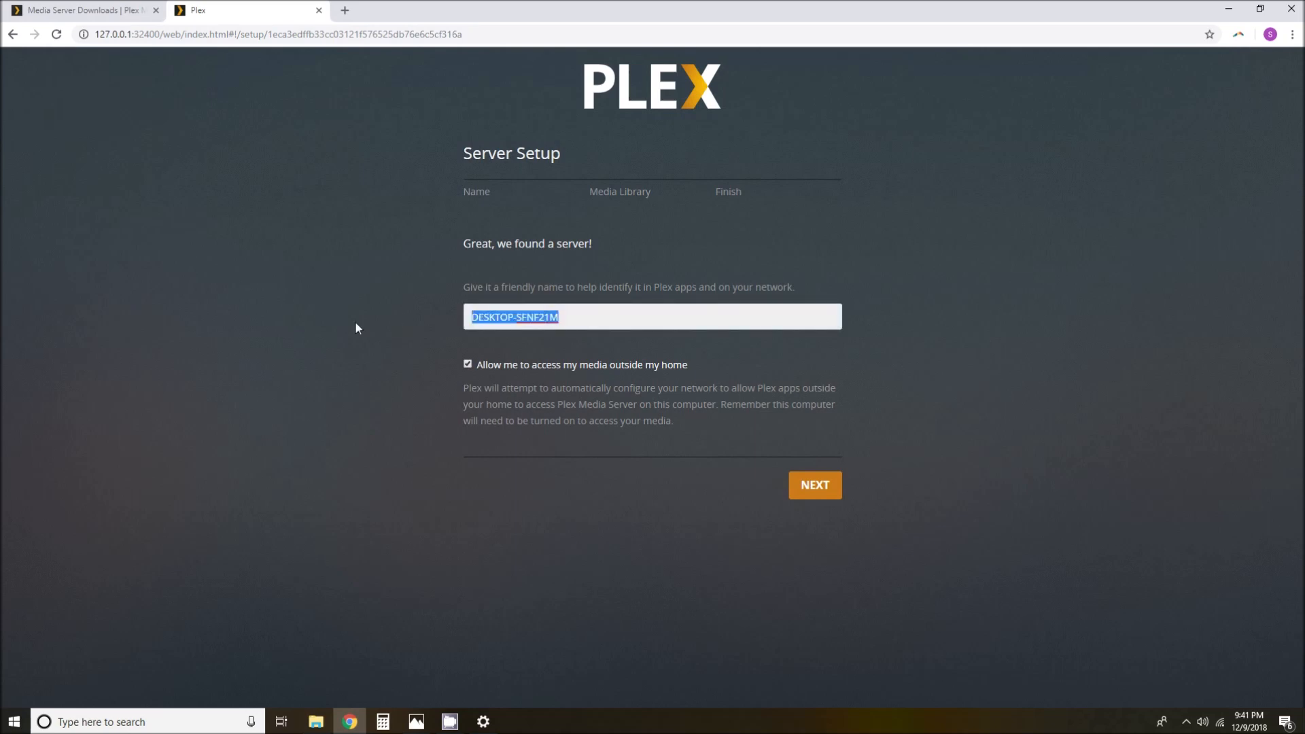
{"action": "key", "text": "BackSpace"}
{"action": "type", "text": "Demo Server"}
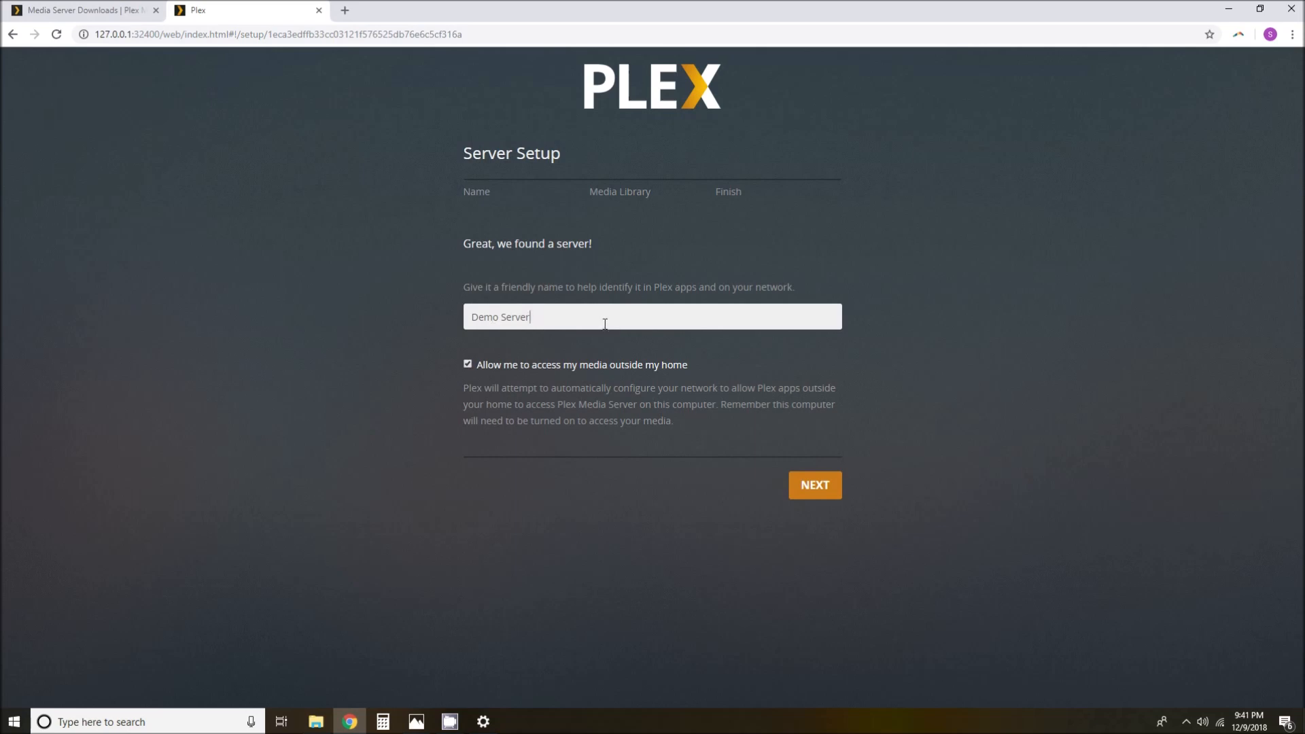
{"action": "left_click", "coordinate": [467, 364]}
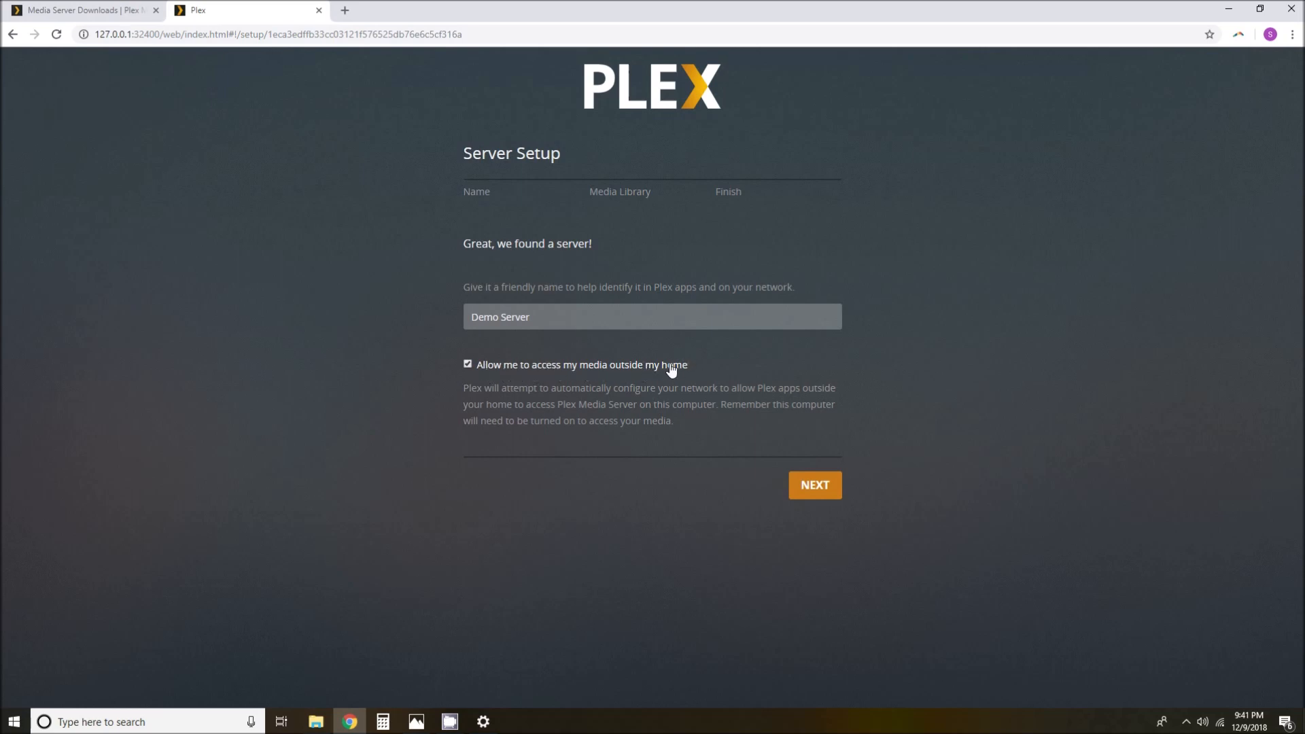
Complete the server setup with the existing Music and Photos libraries and check the list of available servers
{"action": "left_click", "coordinate": [468, 363]}
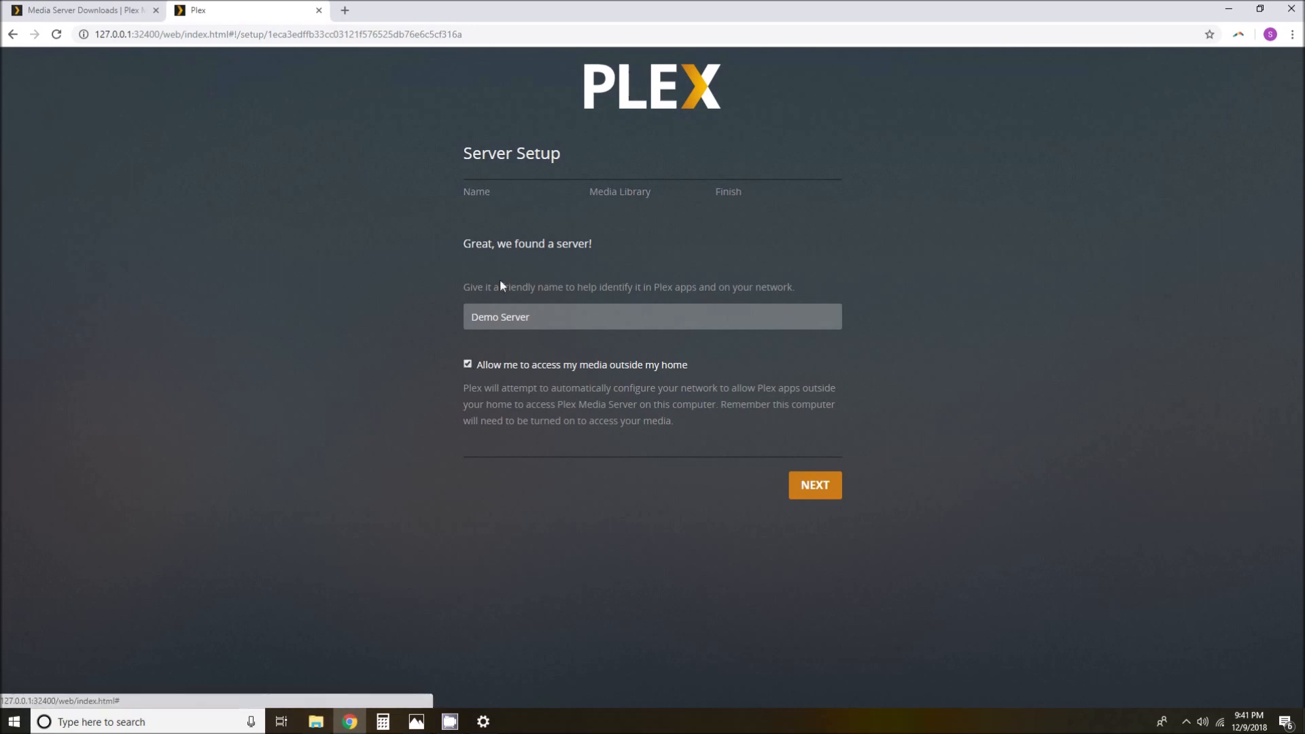
{"action": "left_click", "coordinate": [817, 486]}
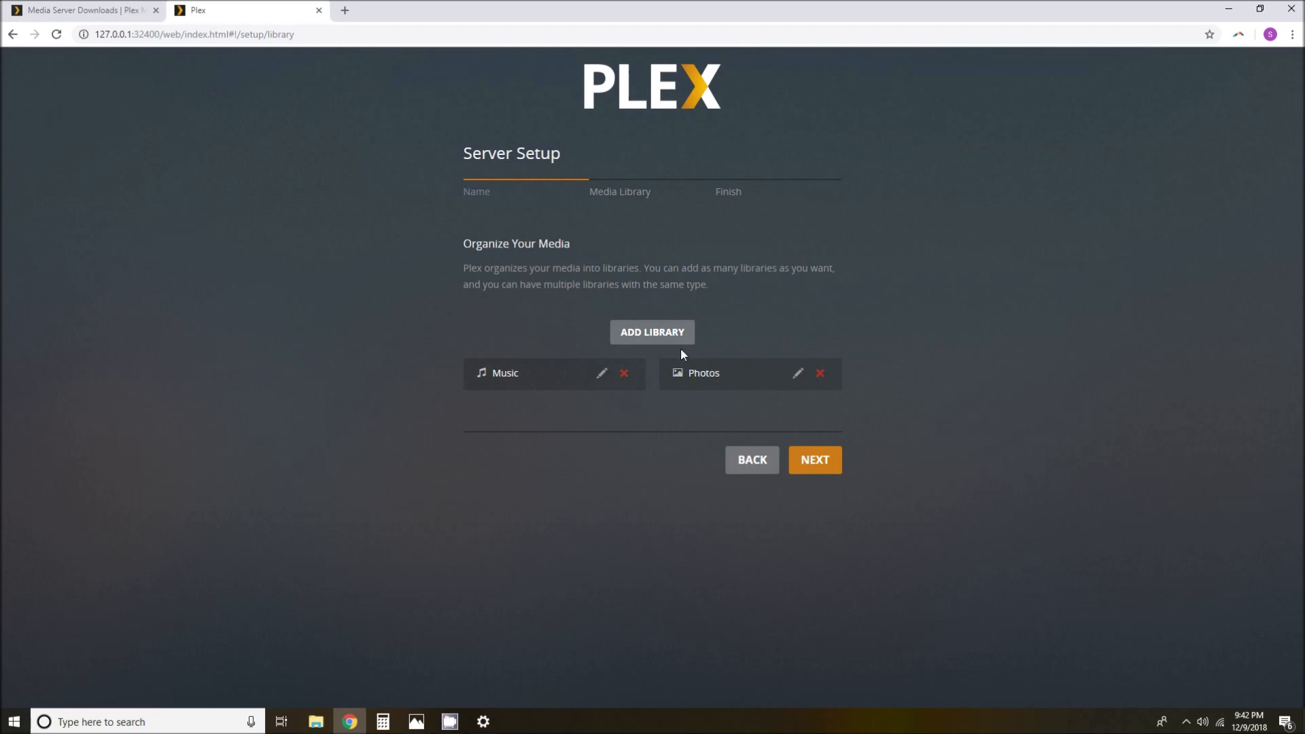
{"action": "left_click", "coordinate": [666, 335]}
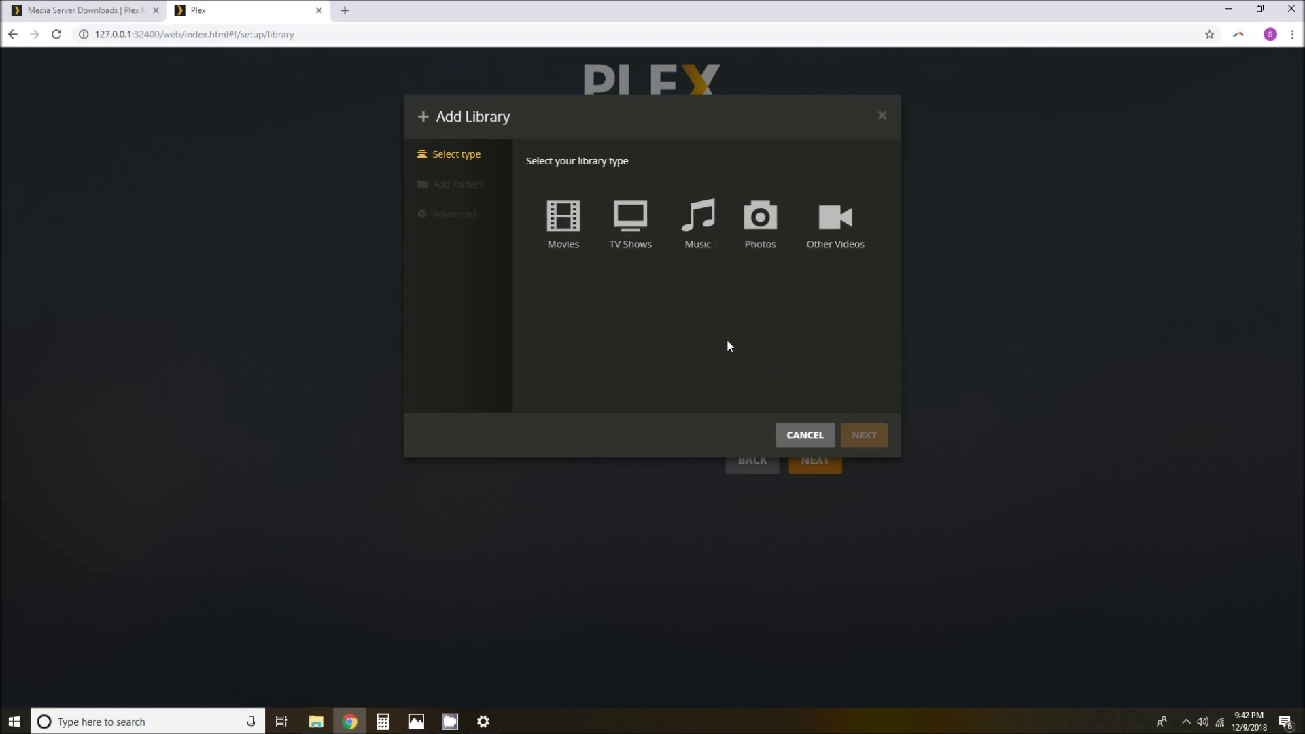
{"action": "left_click", "coordinate": [882, 119]}
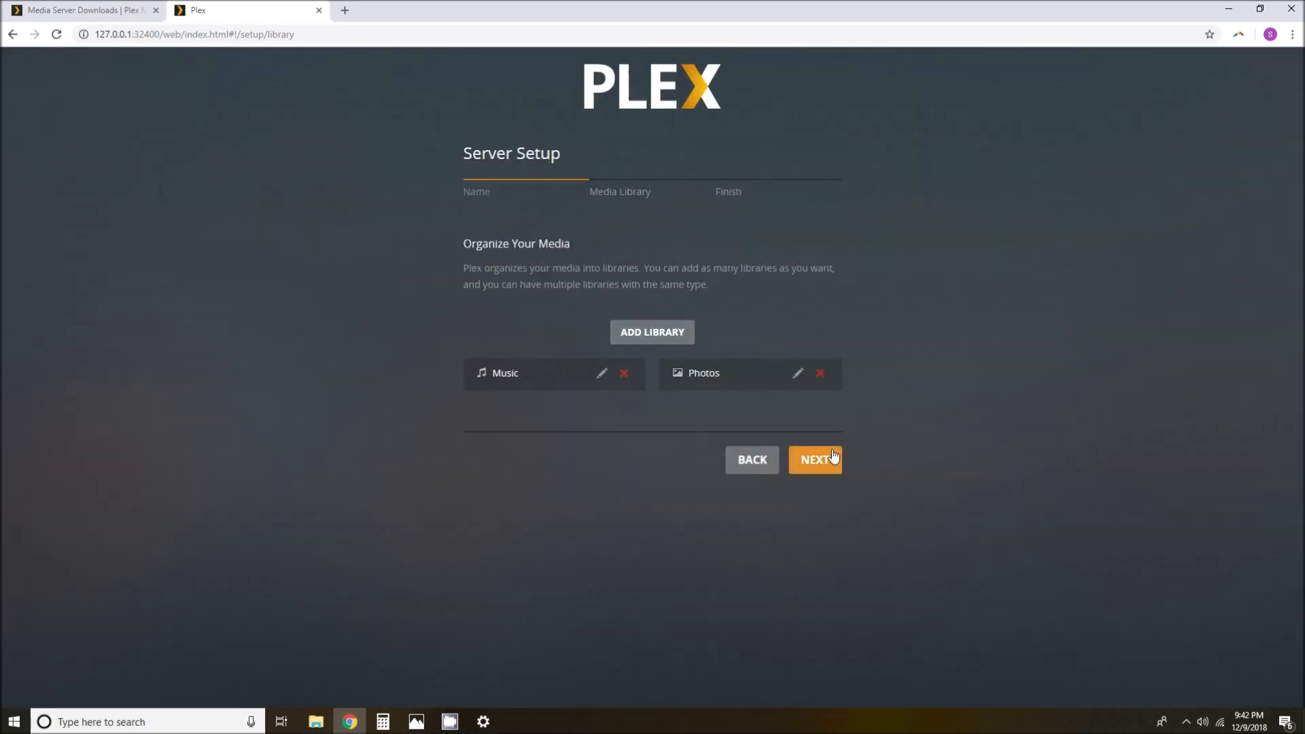
{"action": "left_click", "coordinate": [824, 459]}
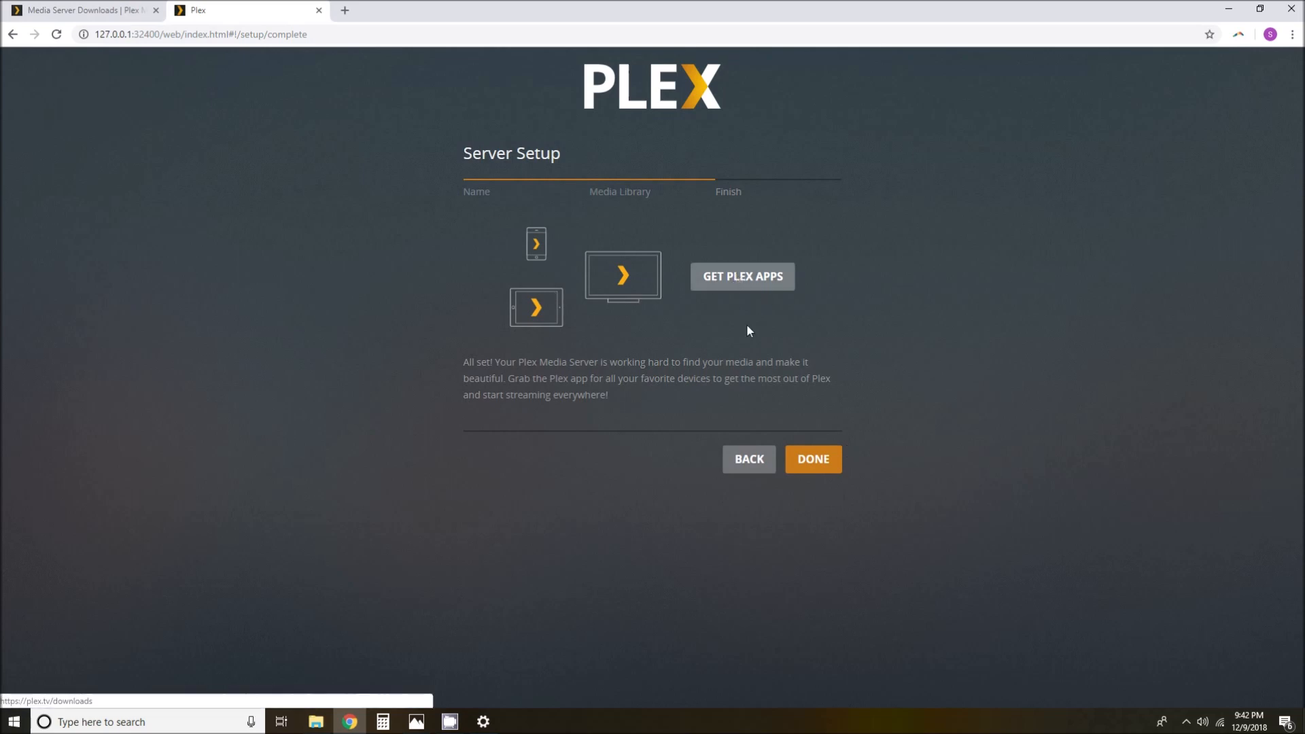
{"action": "left_click", "coordinate": [825, 463]}
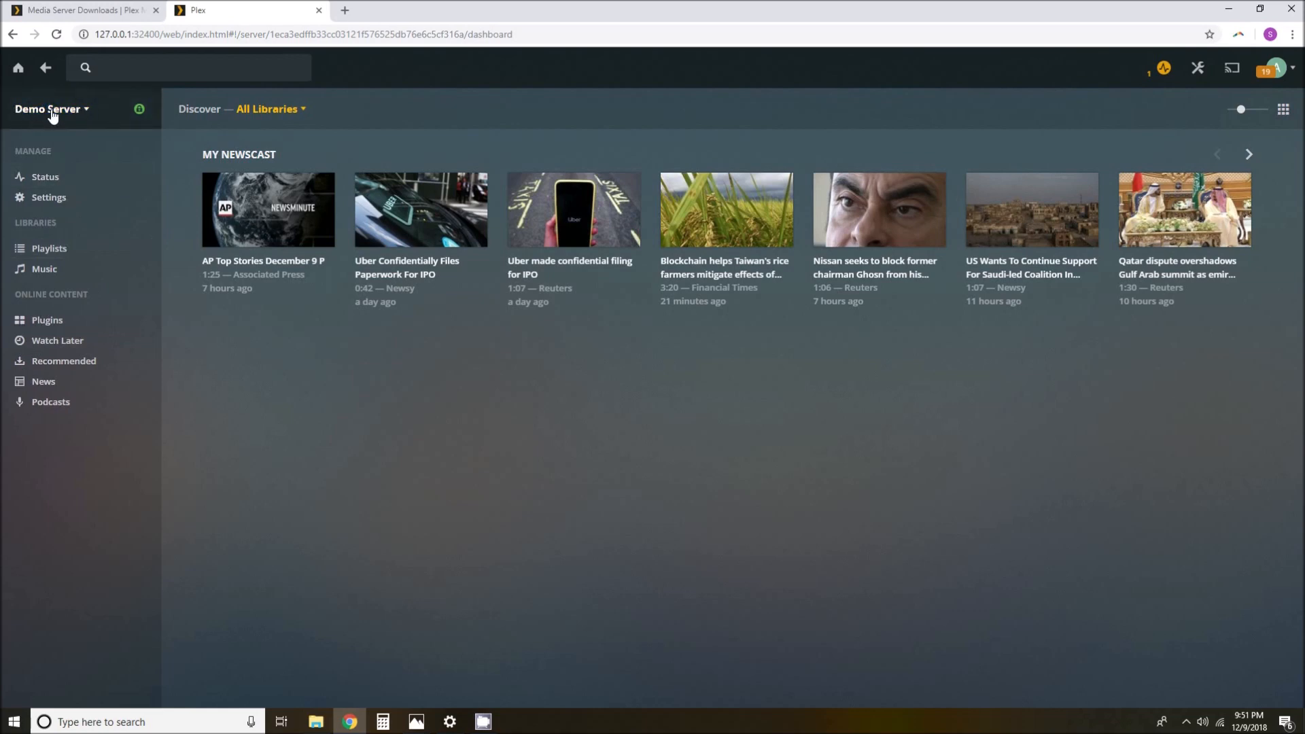
{"action": "left_click", "coordinate": [84, 112]}
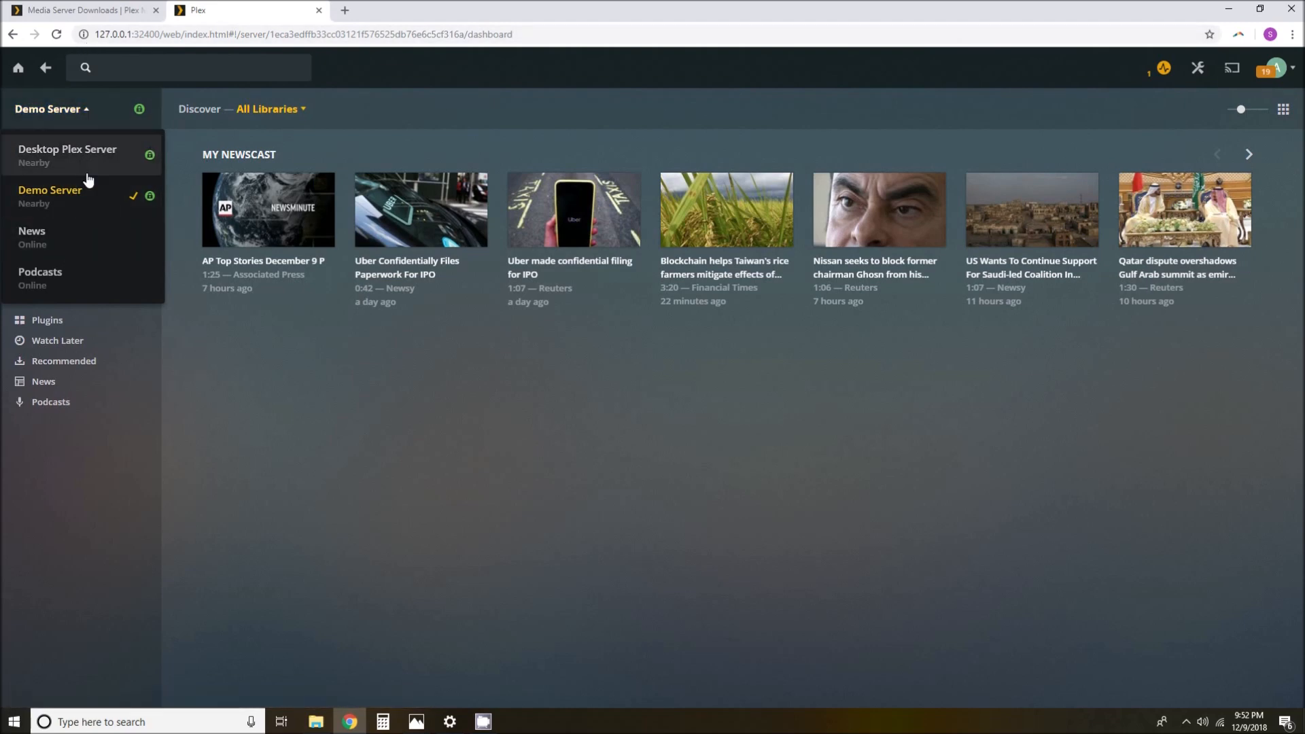
{"action": "left_click", "coordinate": [81, 110]}
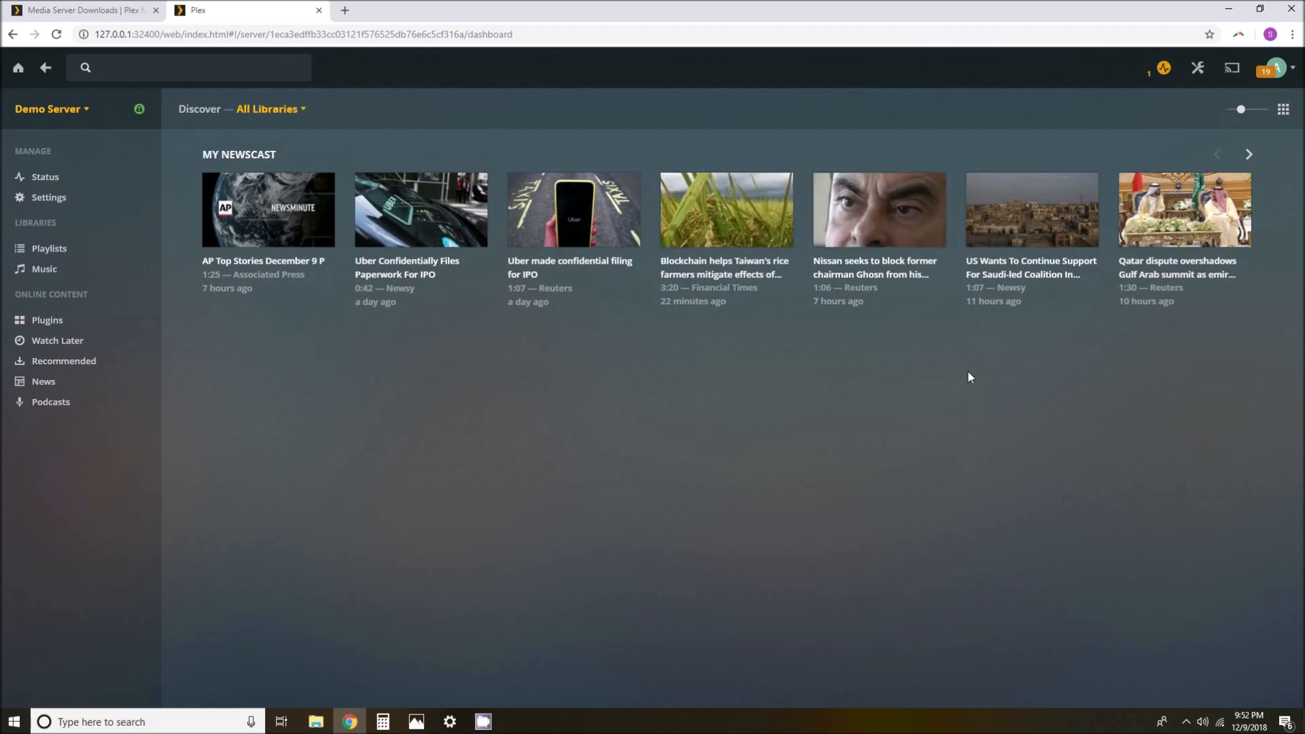
Switch to File Explorer and open the C: drive
{"action": "left_click", "coordinate": [100, 722]}
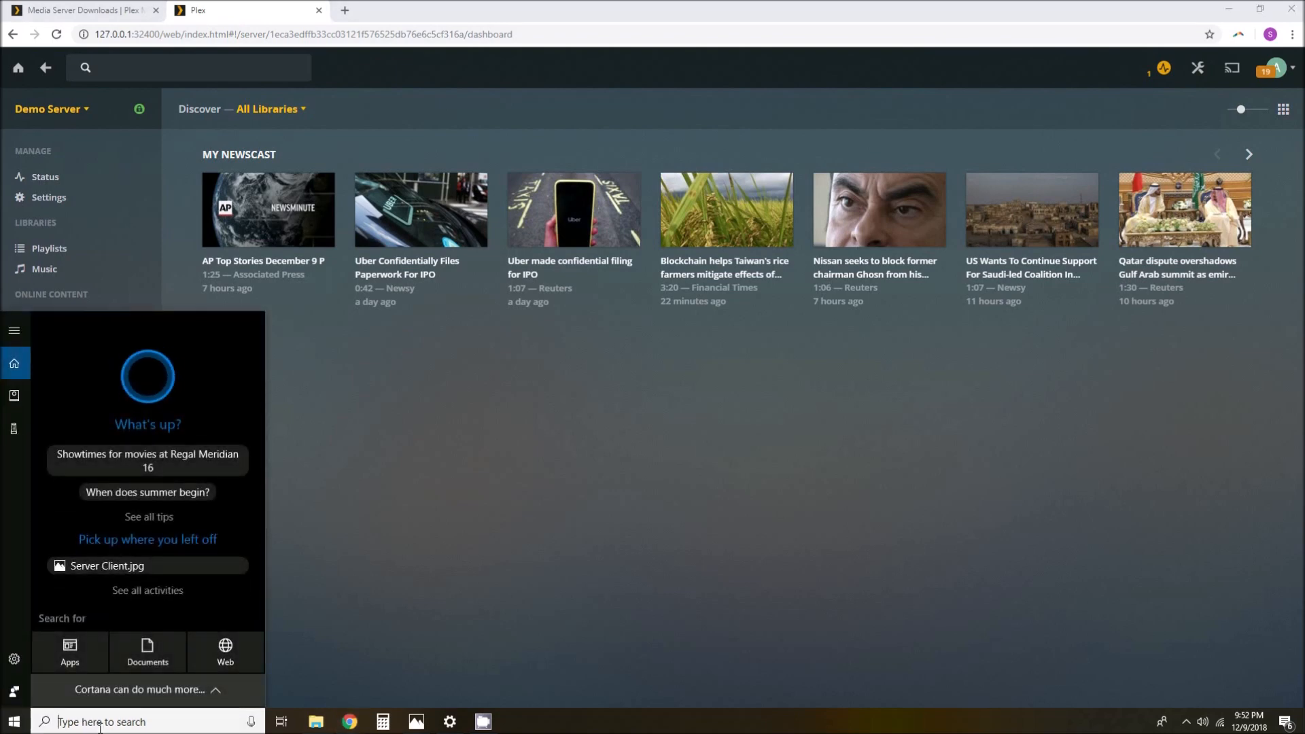
{"action": "type", "text": "file exploreer"}
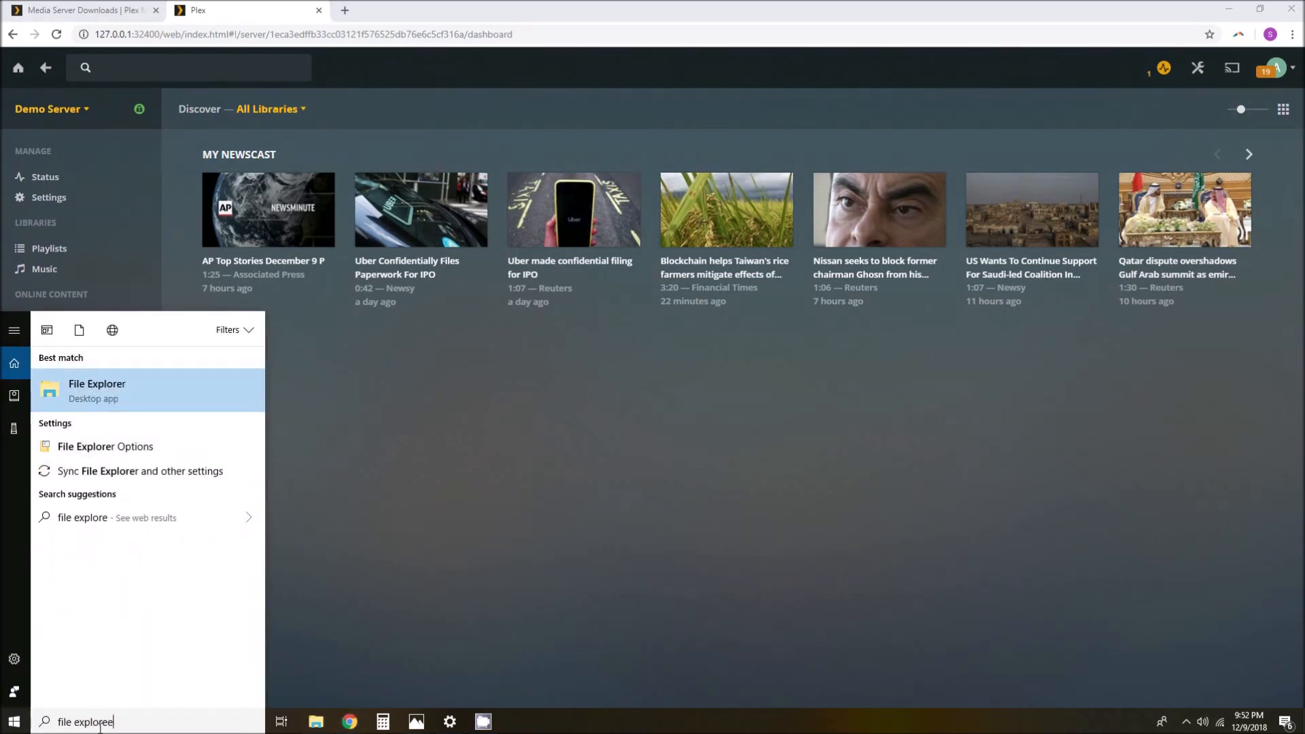
{"action": "left_click", "coordinate": [129, 387]}
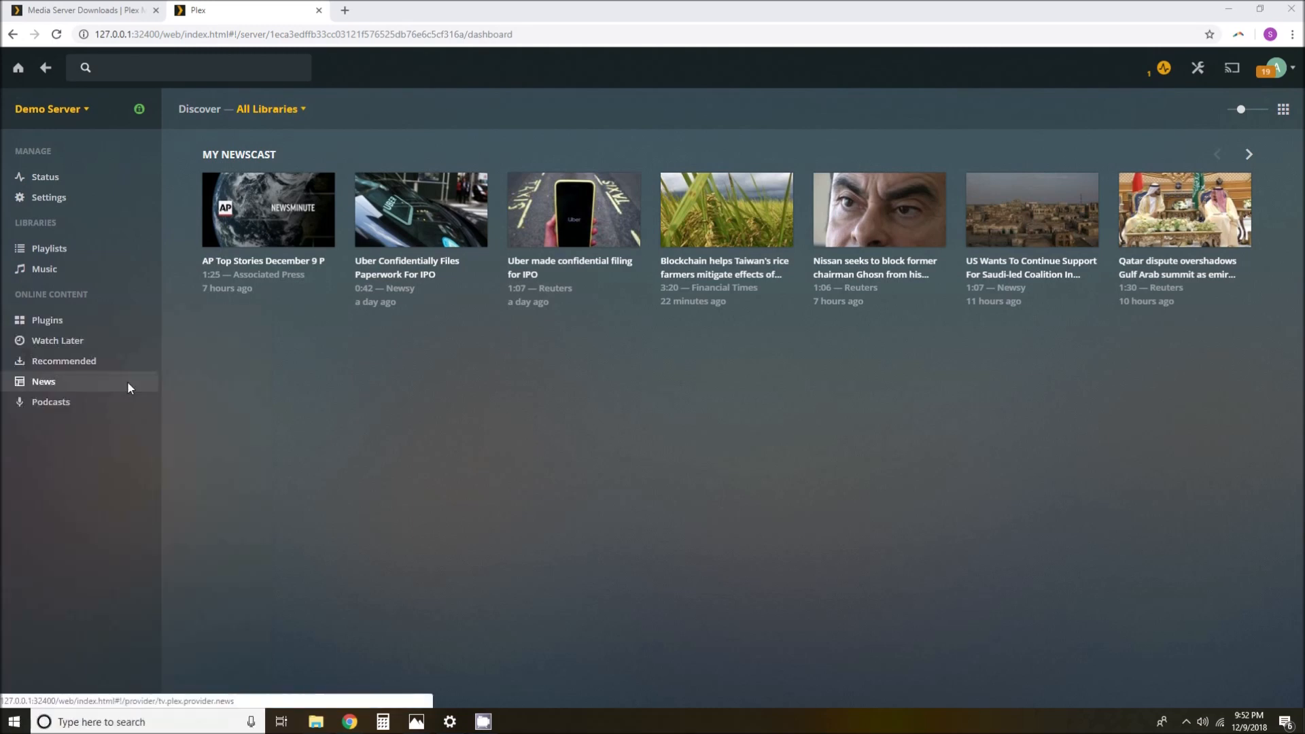
{"action": "left_click", "coordinate": [53, 407]}
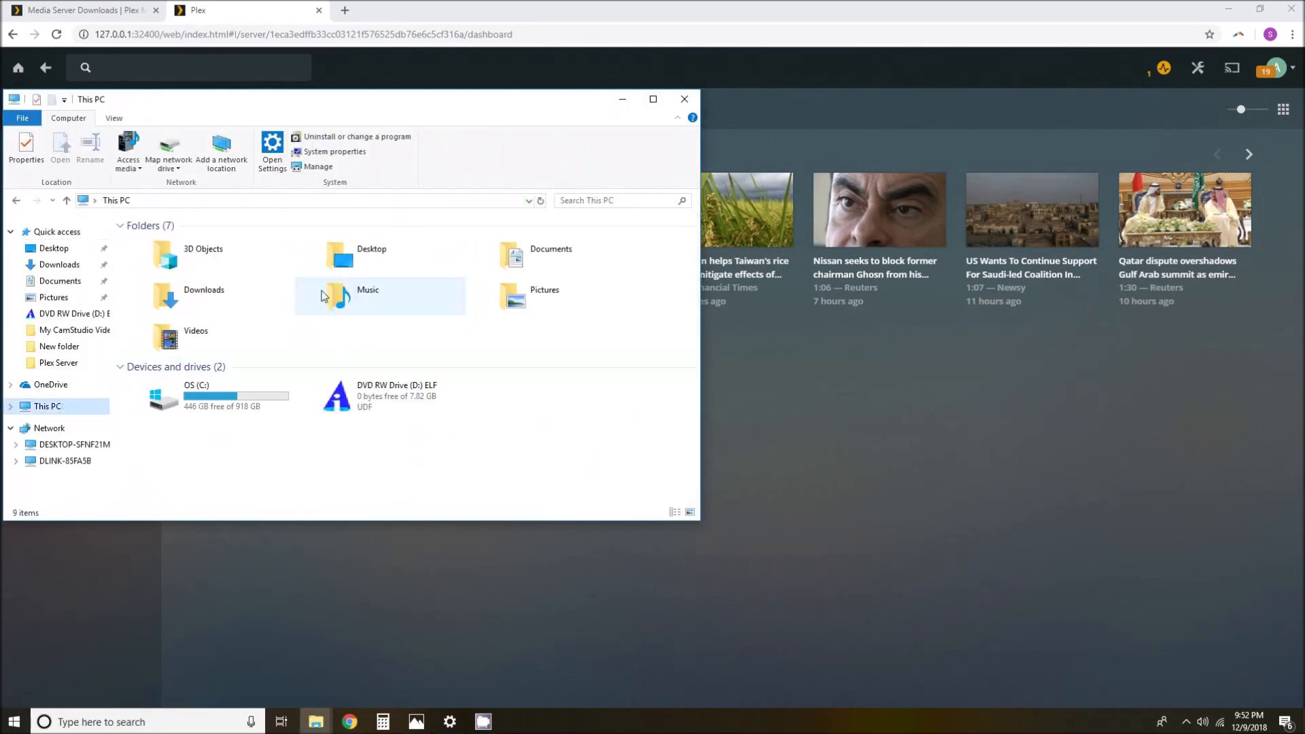
{"action": "left_click", "coordinate": [226, 384]}
{"action": "double_click", "coordinate": [225, 385]}
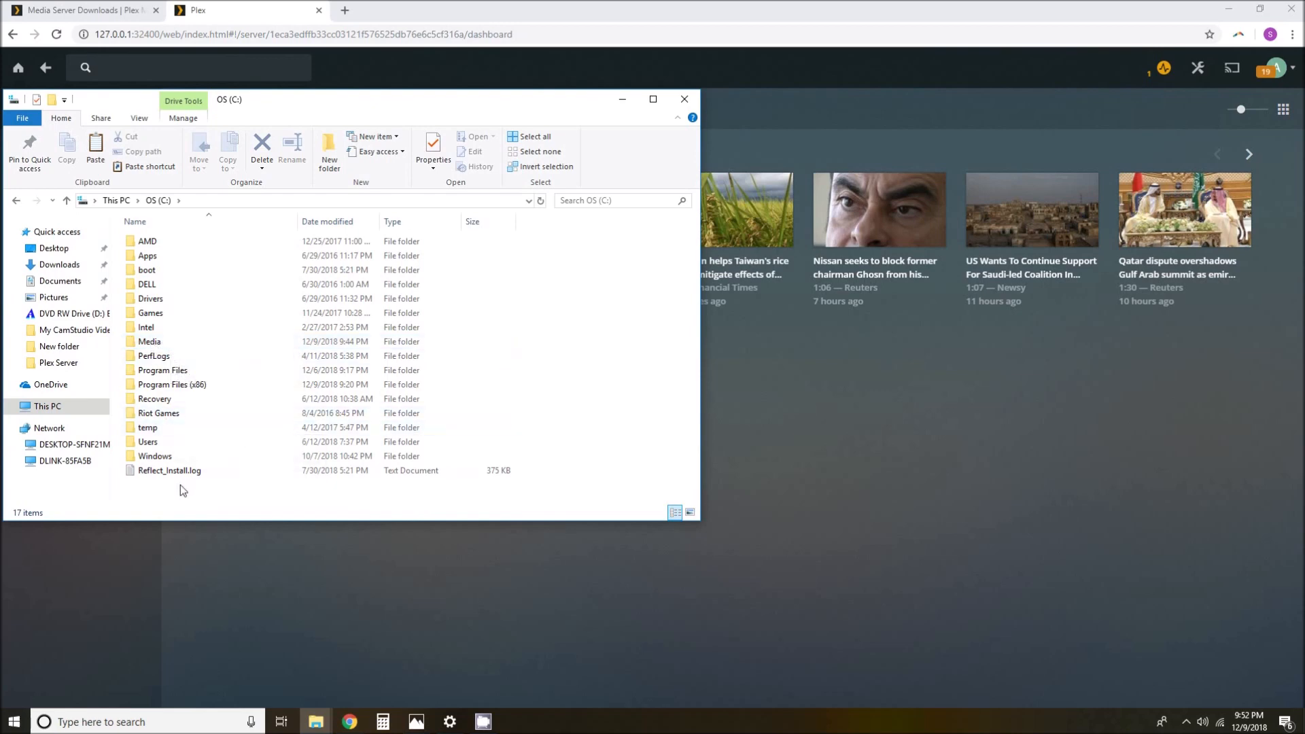
{"action": "right_click", "coordinate": [191, 499]}
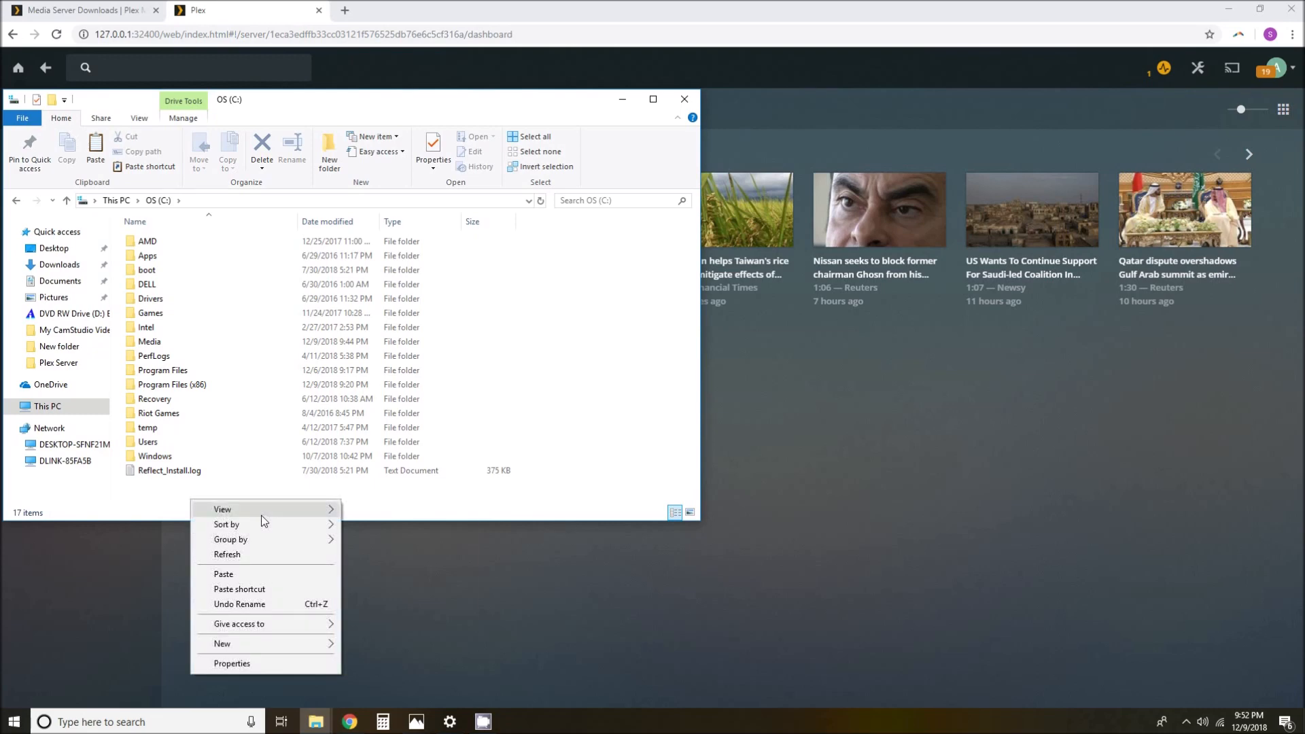
{"action": "mouse_move", "coordinate": [266, 646]}
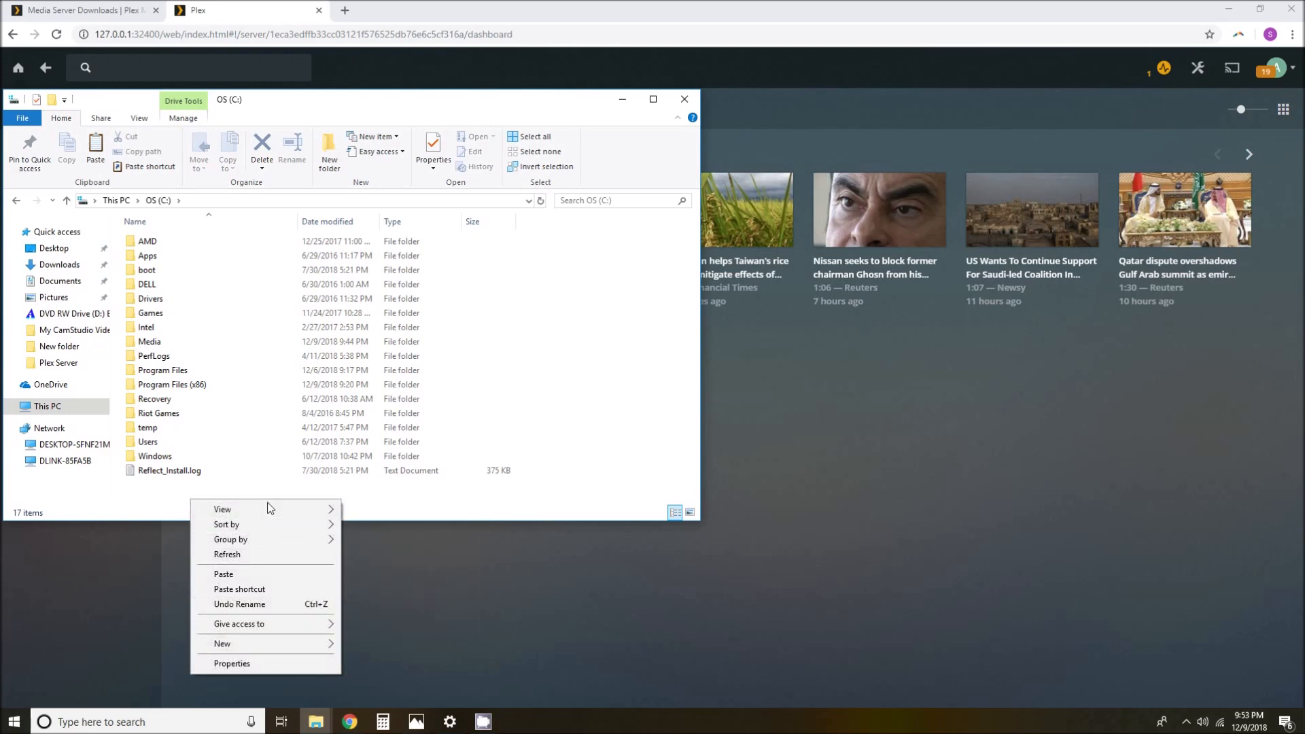
{"action": "left_click", "coordinate": [172, 498]}
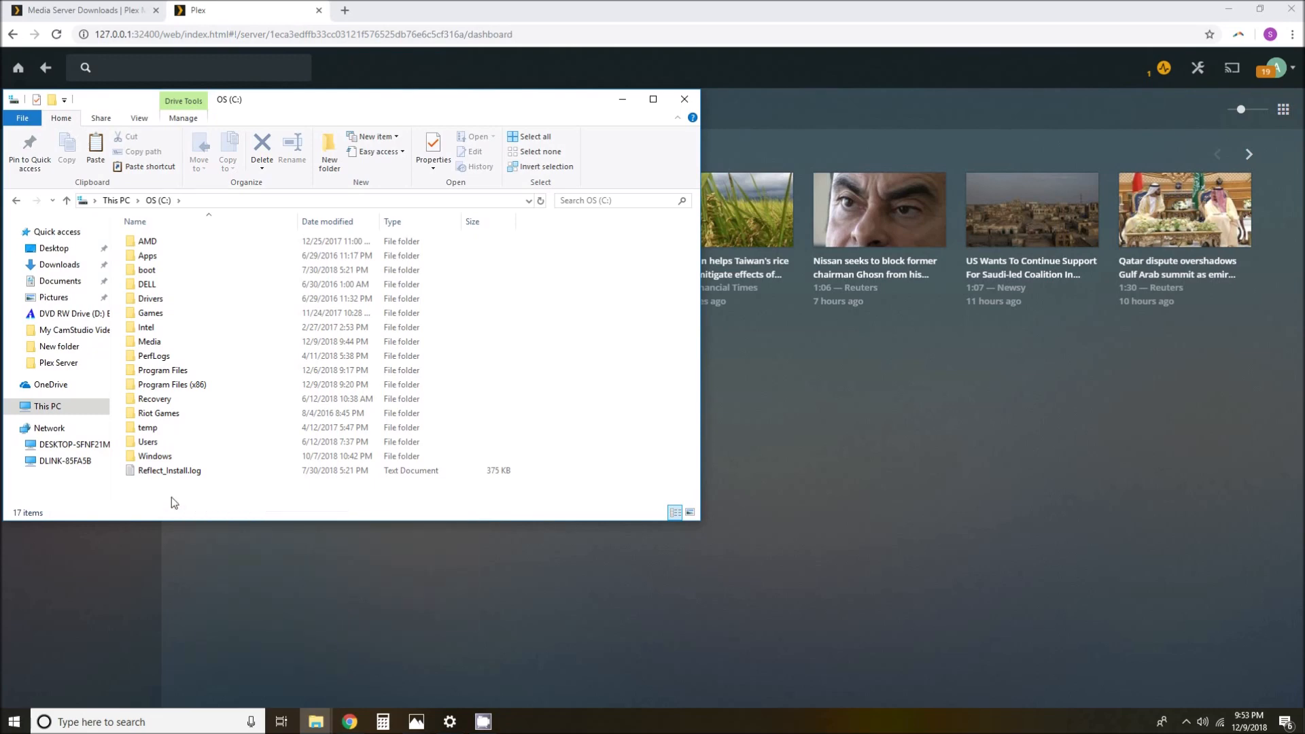
Open the Movies folder inside the Media folder on the C: drive
{"action": "double_click", "coordinate": [157, 343]}
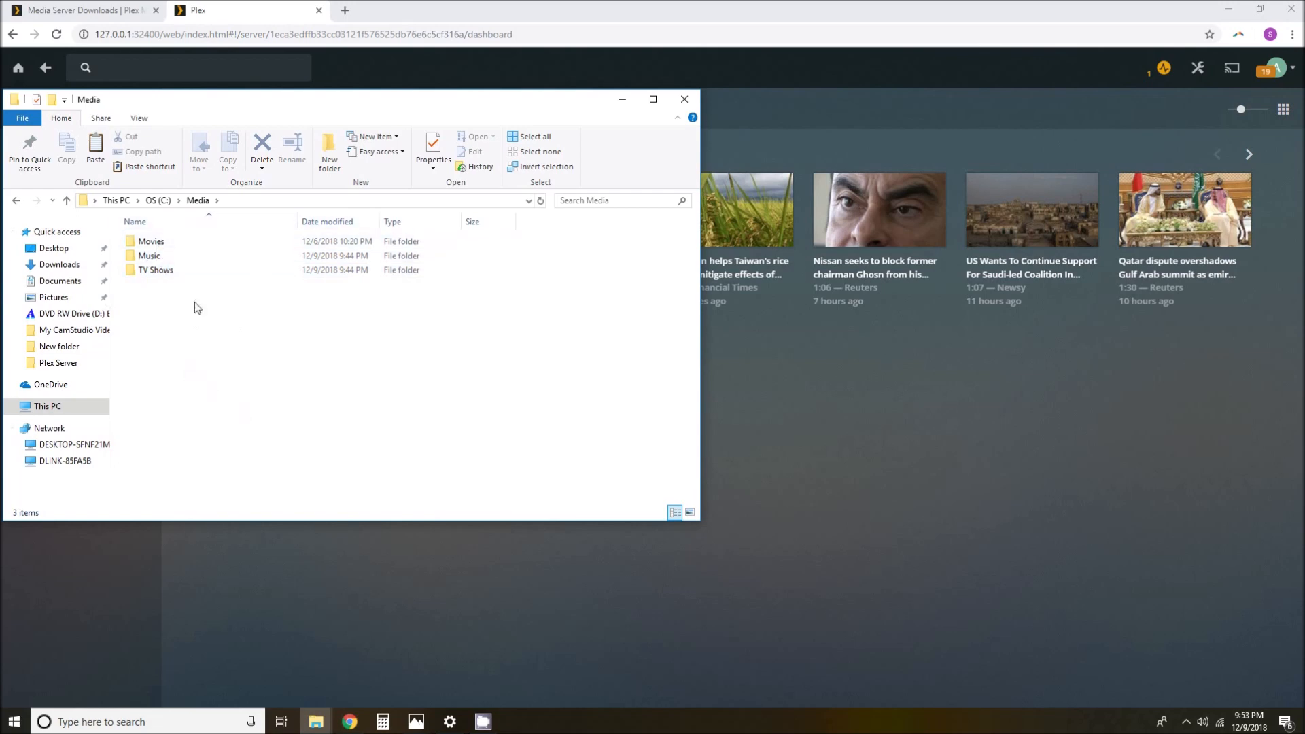
{"action": "double_click", "coordinate": [159, 244]}
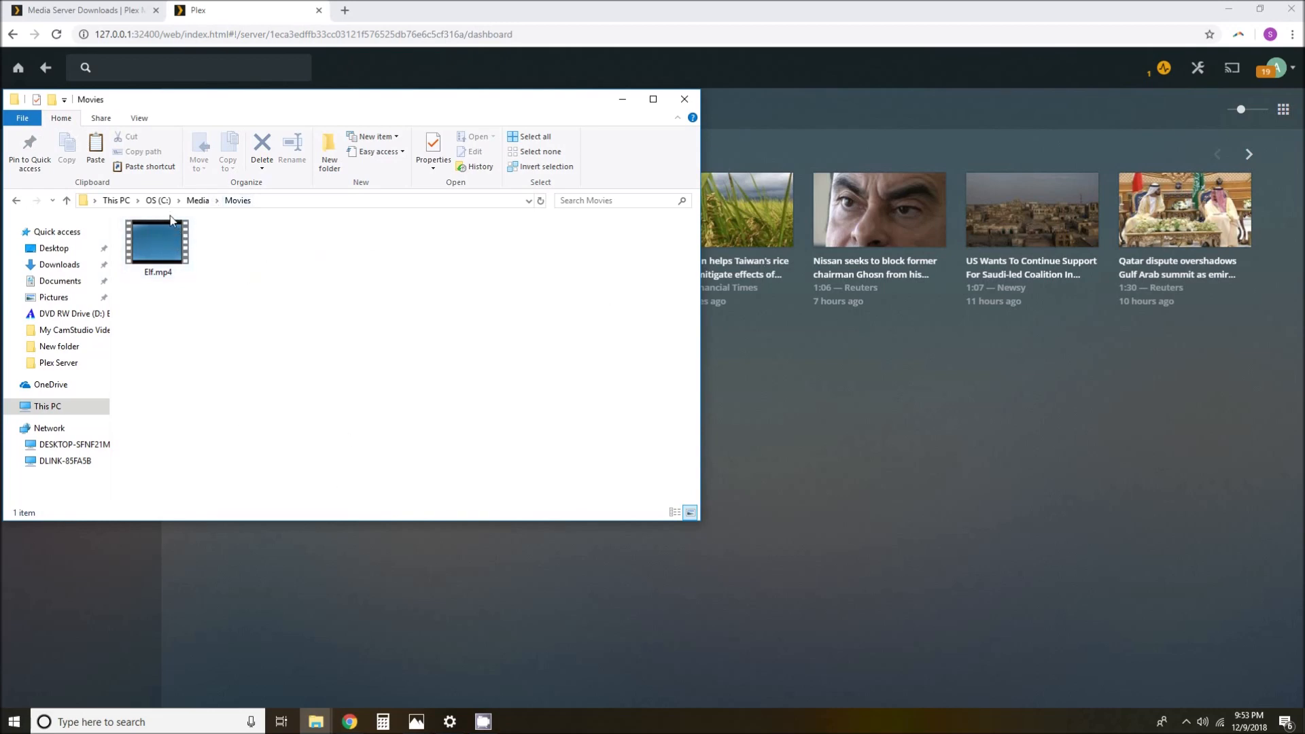
Create a trial subfolder in the Movies folder and delete it, going back to Media and minimizing File Explorer
{"action": "right_click", "coordinate": [218, 333]}
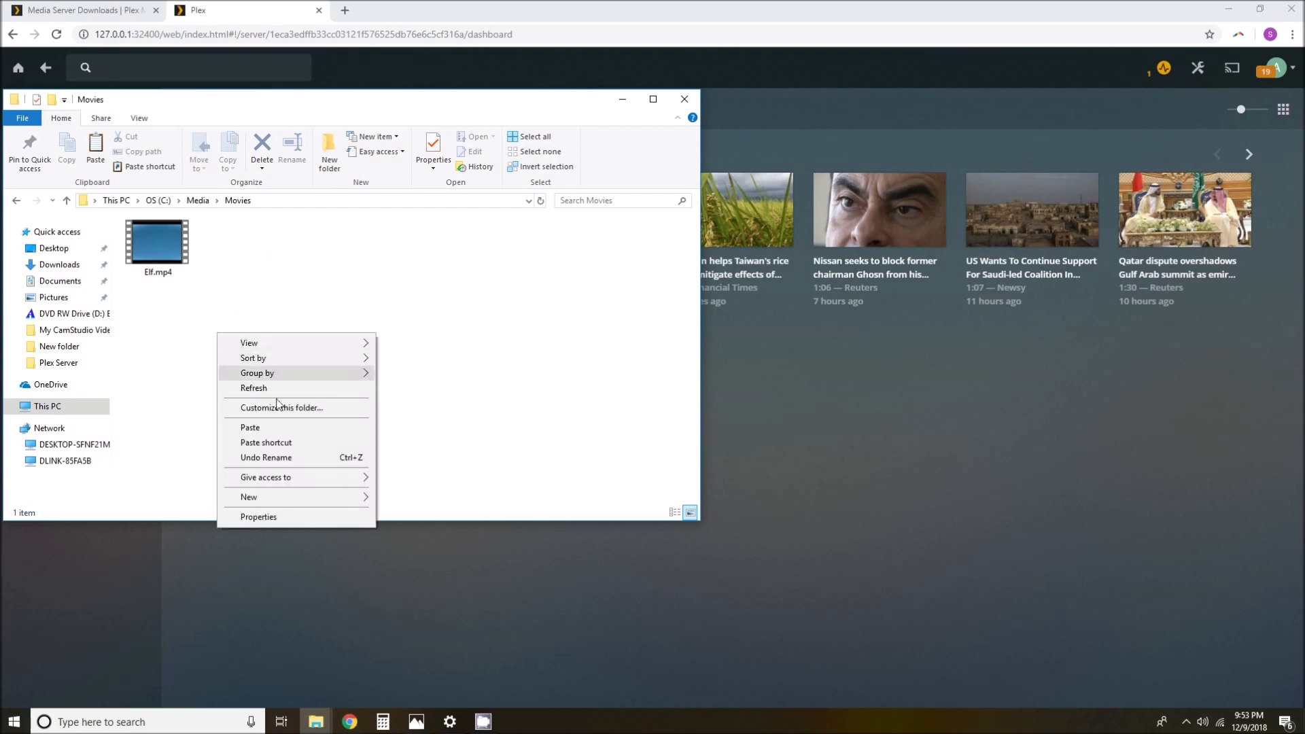
{"action": "mouse_move", "coordinate": [264, 499]}
{"action": "left_click", "coordinate": [412, 510]}
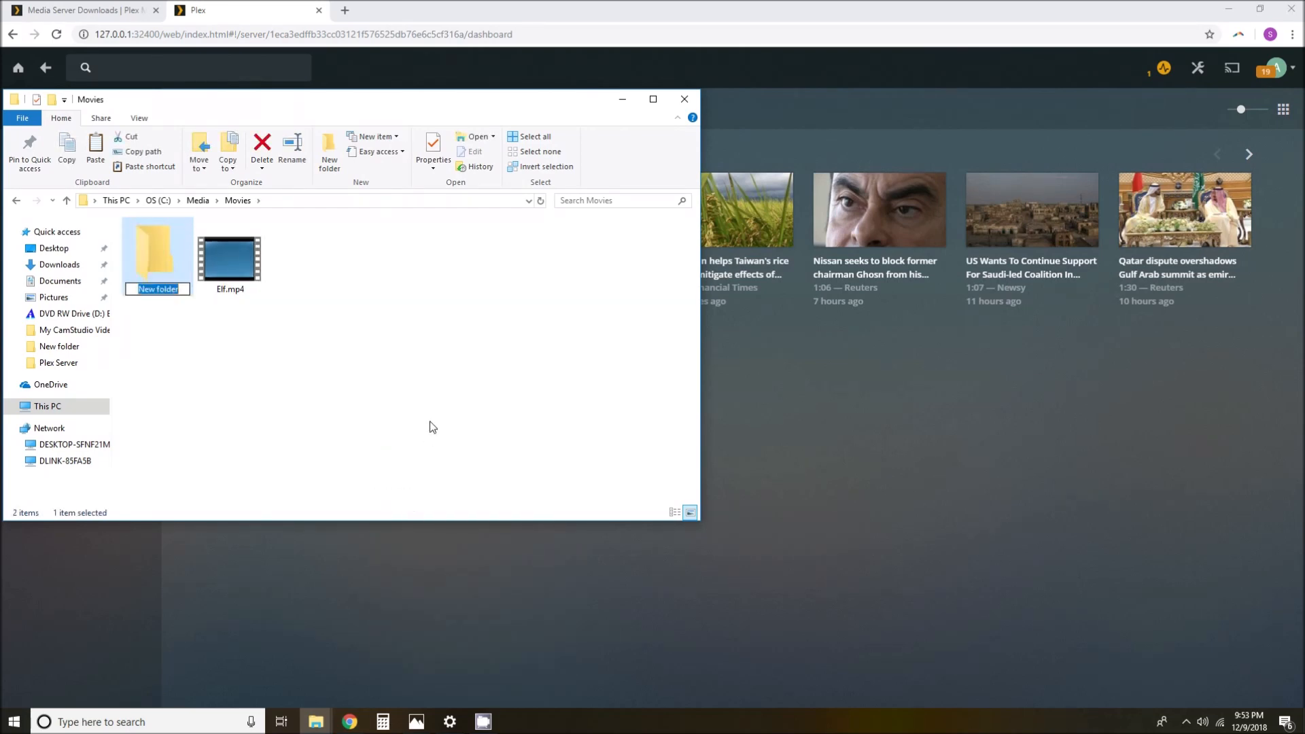
{"action": "type", "text": "Home"}
{"action": "key", "text": "BackSpace"}
{"action": "key", "text": "BackSpace"}
{"action": "key", "text": "BackSpace"}
{"action": "key", "text": "BackSpace"}
{"action": "type", "text": "Rouge"}
{"action": "key", "text": "BackSpace"}
{"action": "key", "text": "BackSpace"}
{"action": "key", "text": "BackSpace"}
{"action": "key", "text": "BackSpace"}
{"action": "key", "text": "BackSpace"}
{"action": "key", "text": "Return"}
{"action": "key", "text": "Delete"}
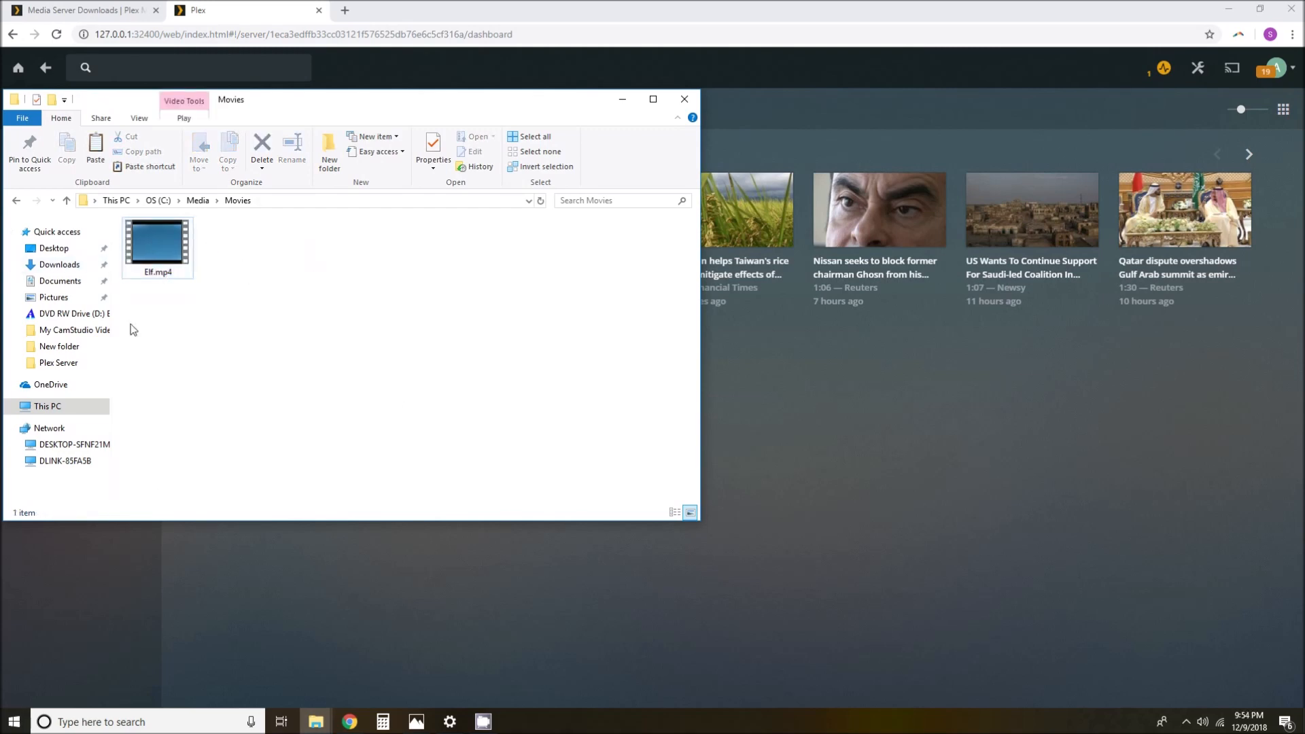
{"action": "left_click", "coordinate": [17, 200]}
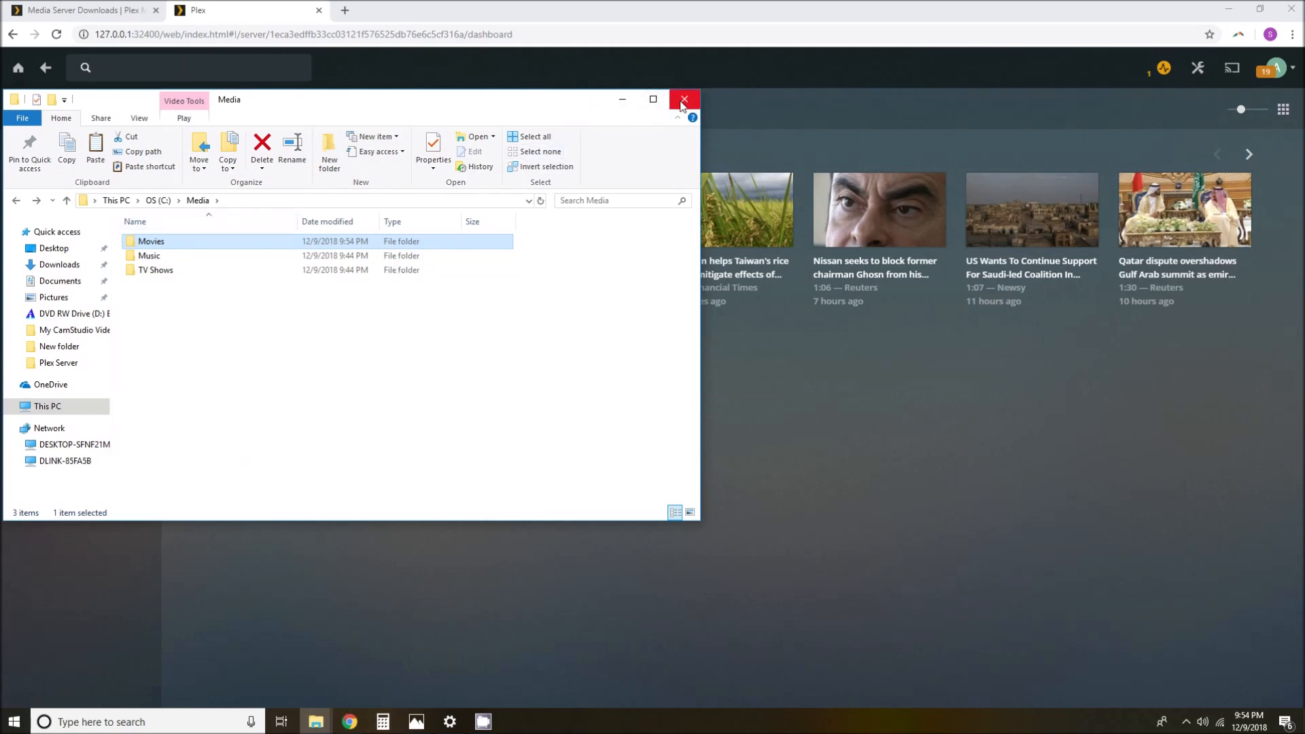
{"action": "left_click", "coordinate": [622, 99]}
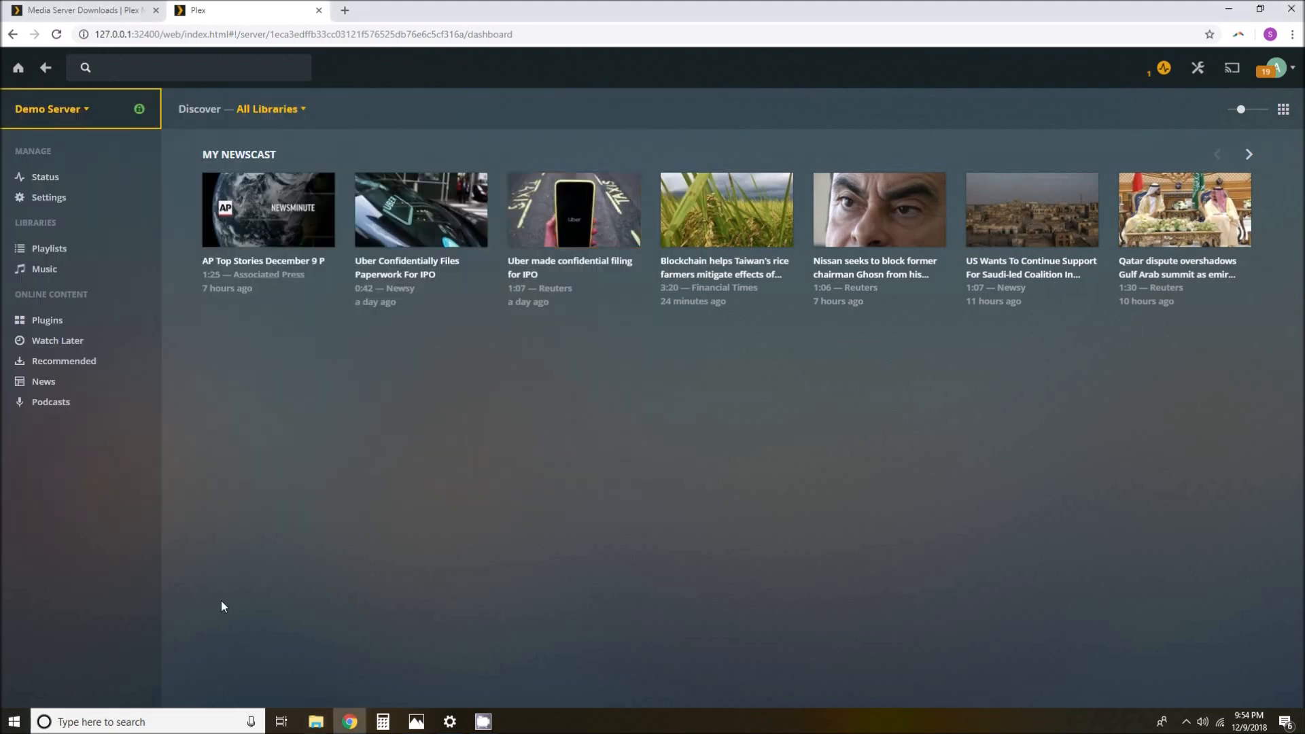
Start adding a library of type Movies with the name Movies and English as its language
{"action": "mouse_move", "coordinate": [65, 229]}
{"action": "left_click", "coordinate": [125, 223]}
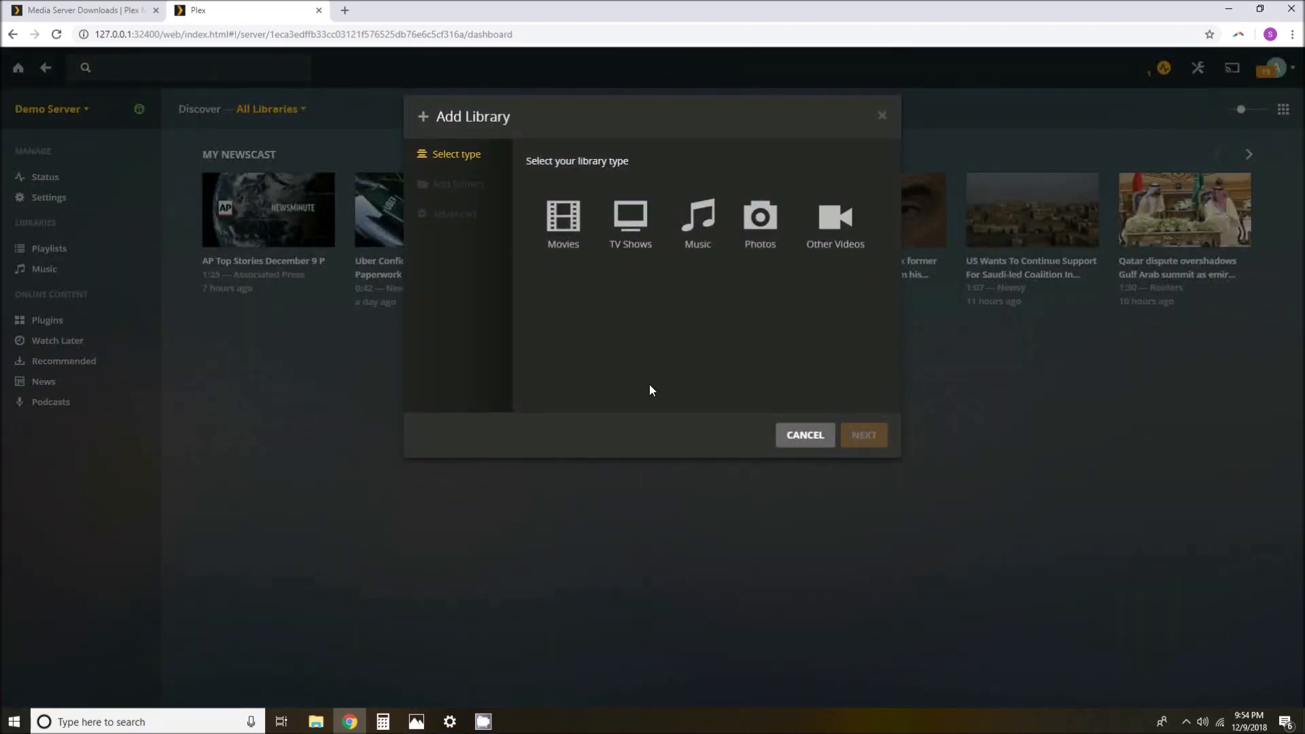
{"action": "left_click", "coordinate": [564, 219]}
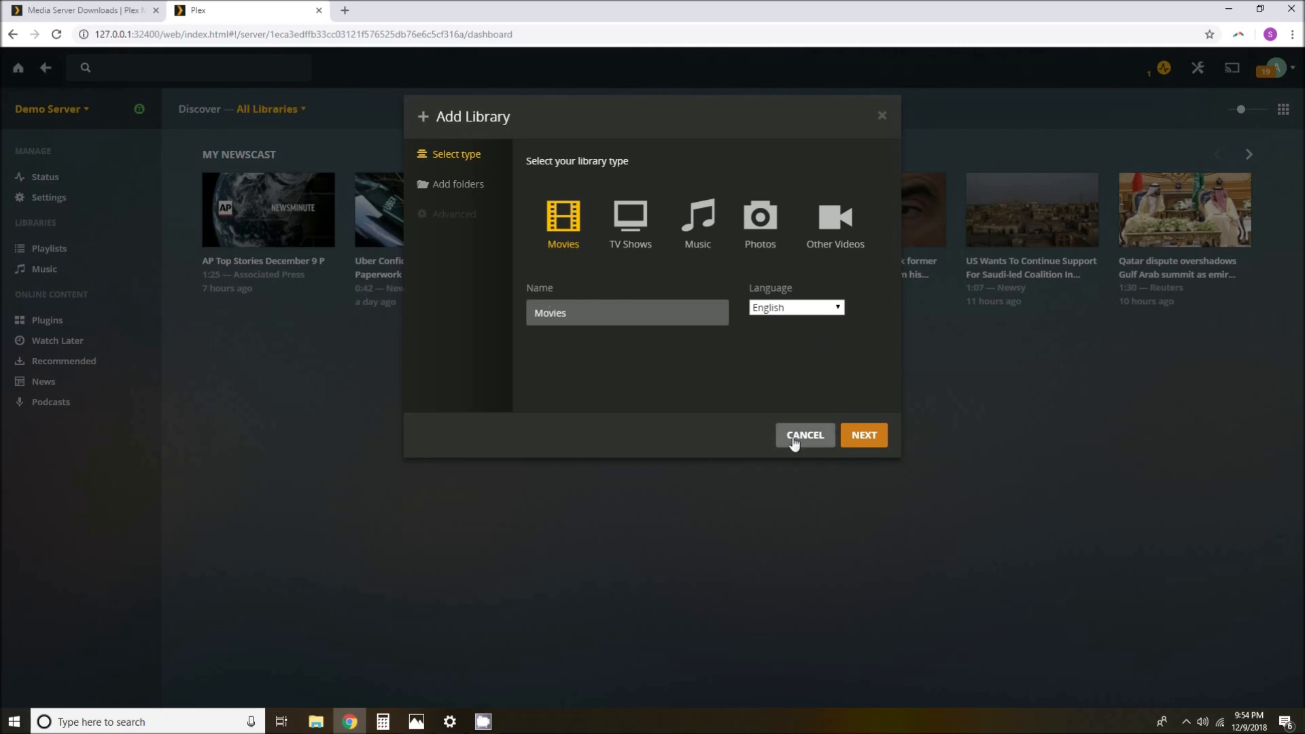
{"action": "left_click", "coordinate": [865, 438]}
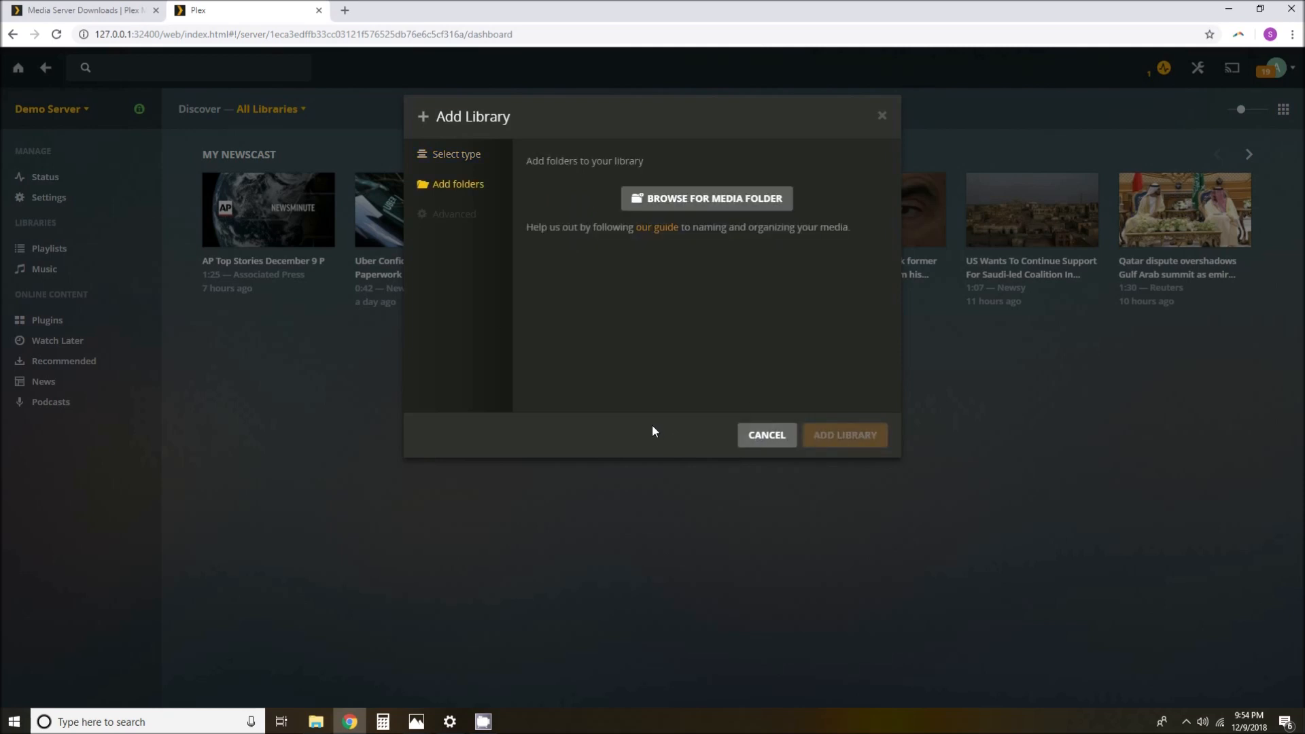
Assign the folder C:\Media\Movies to the new Movies library and add the library
{"action": "left_click", "coordinate": [681, 202]}
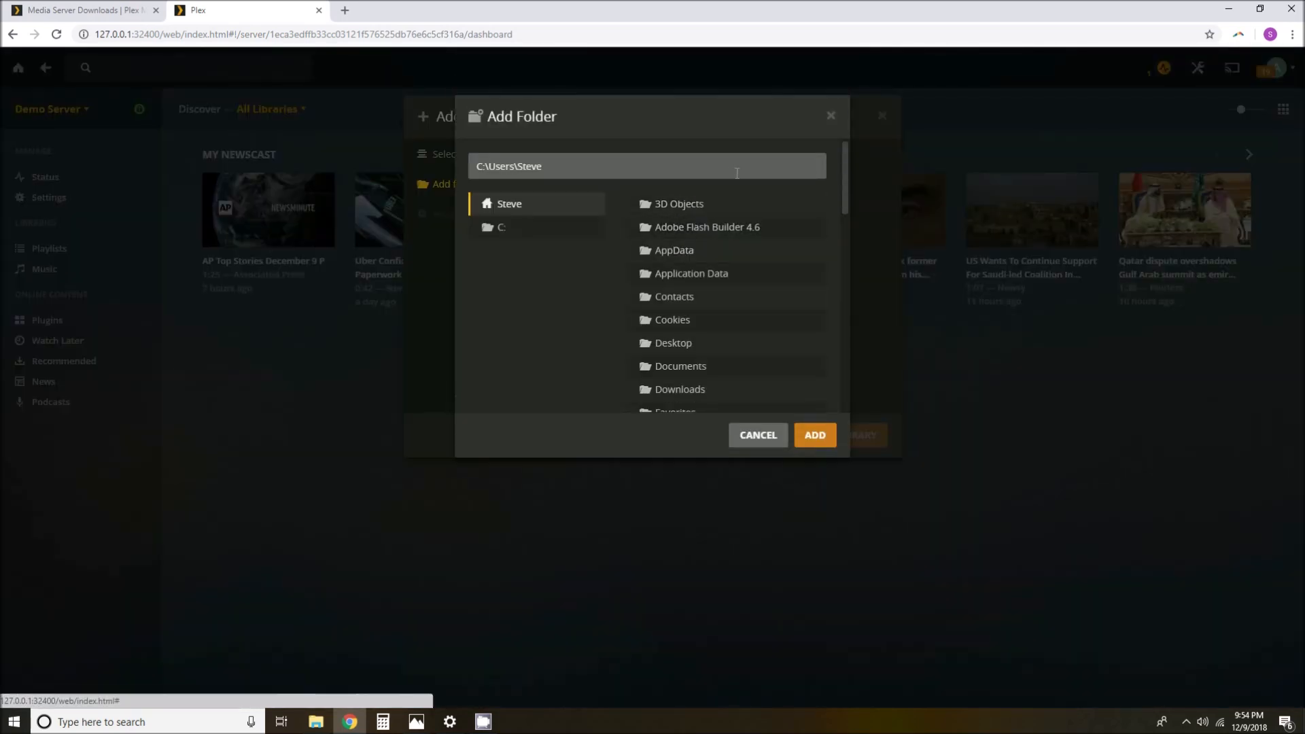
{"action": "left_click", "coordinate": [532, 244]}
{"action": "scroll", "coordinate": [704, 294], "scroll_direction": "down", "scroll_amount": 3}
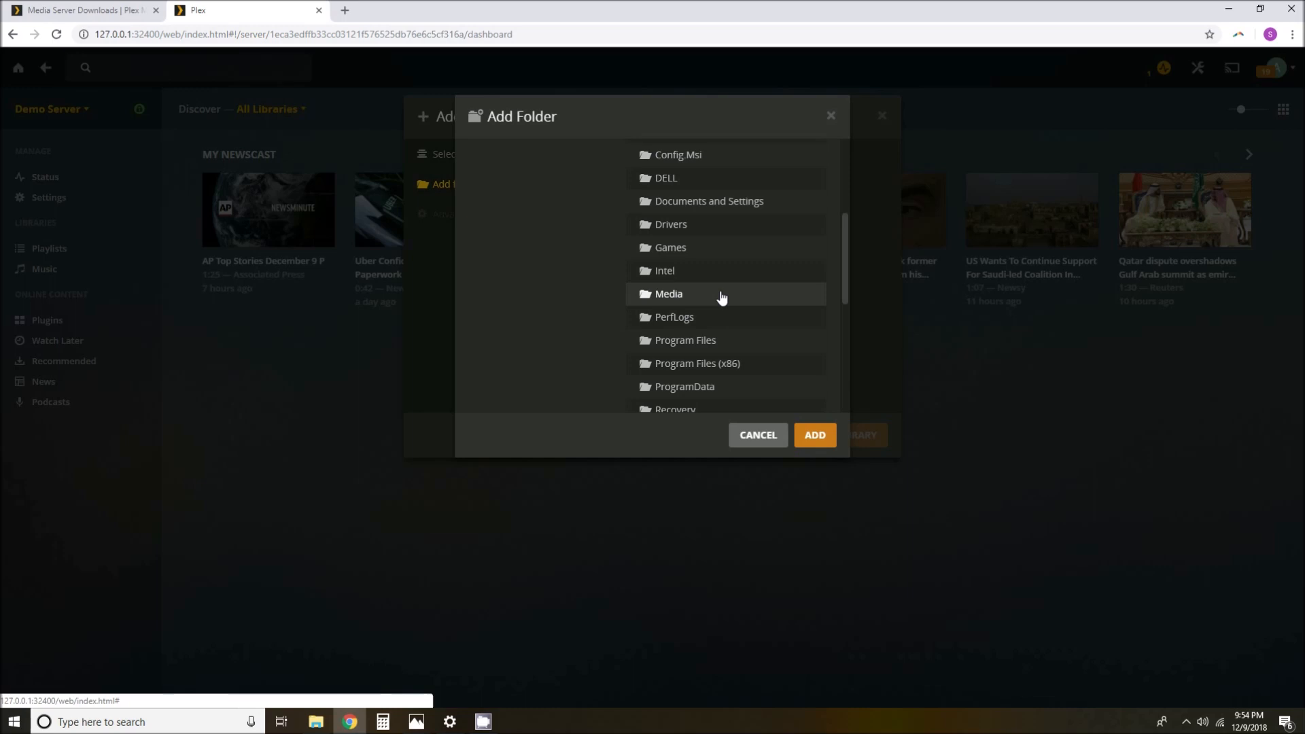
{"action": "left_click", "coordinate": [722, 298]}
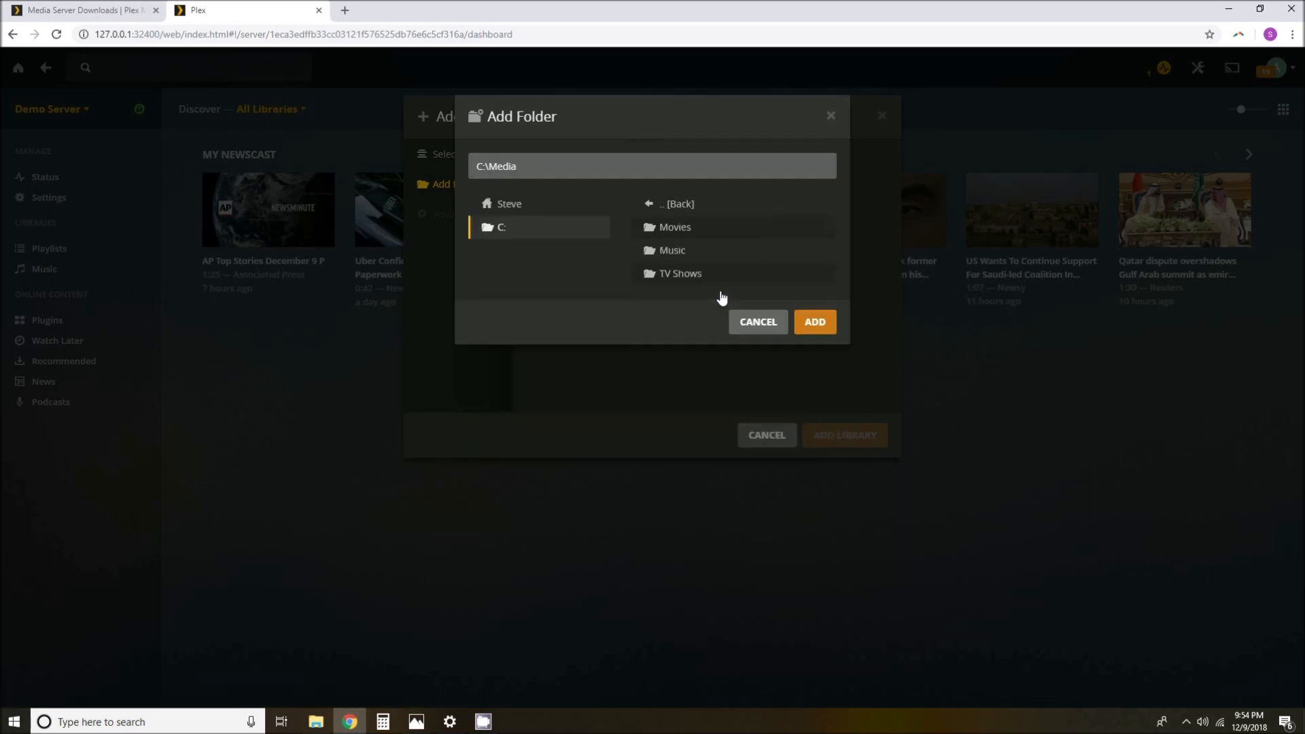
{"action": "left_click", "coordinate": [669, 230]}
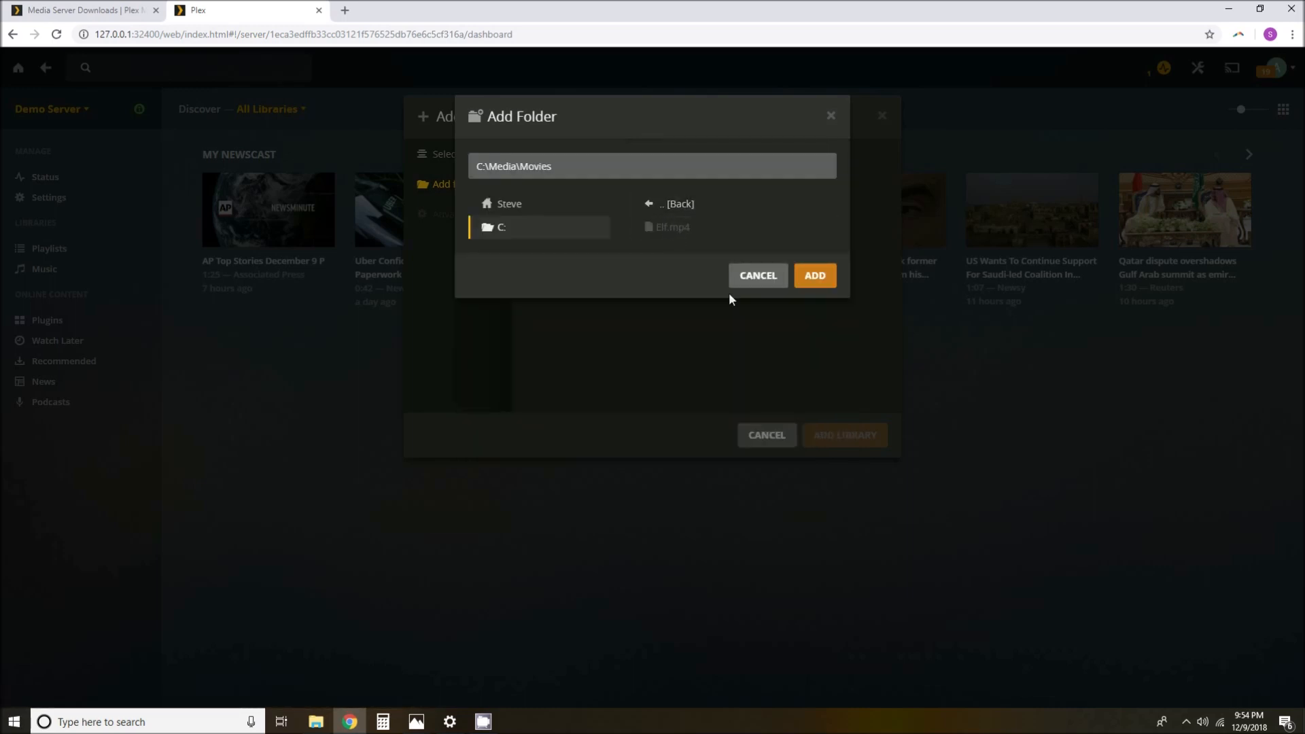
{"action": "left_click", "coordinate": [809, 273]}
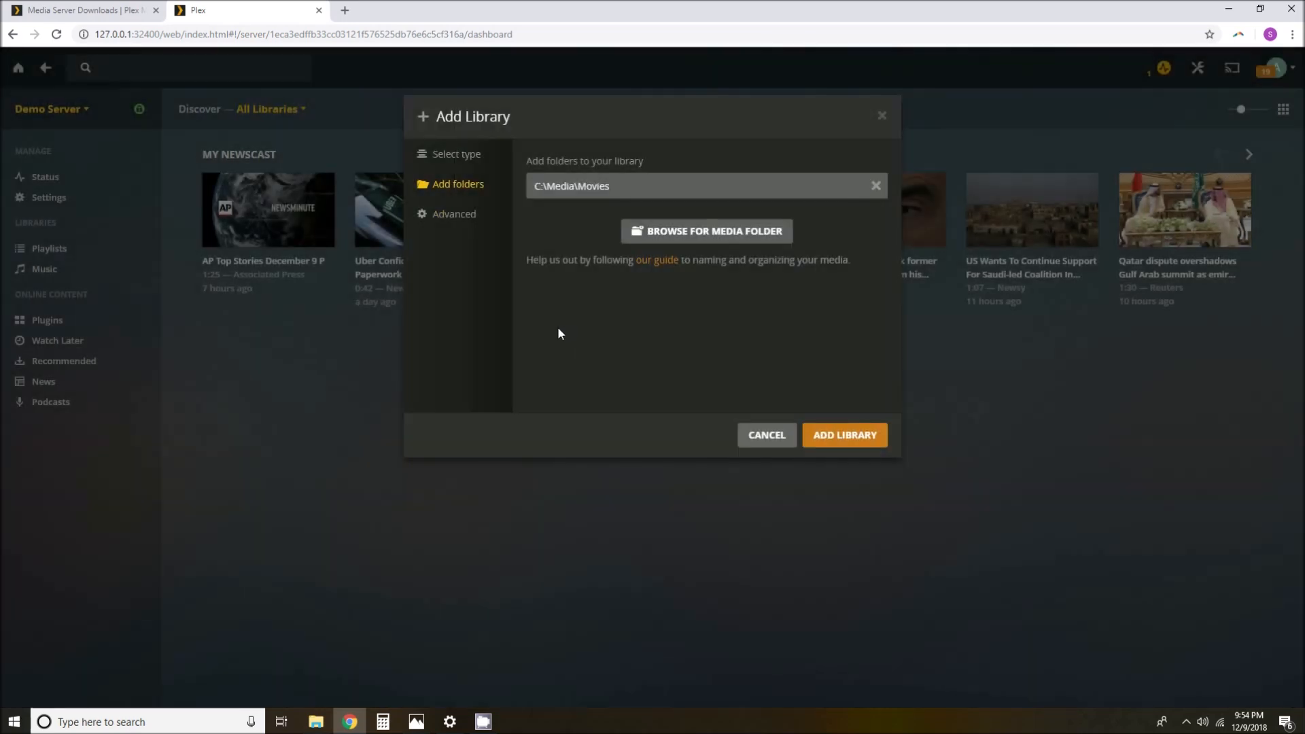
{"action": "left_click", "coordinate": [829, 445]}
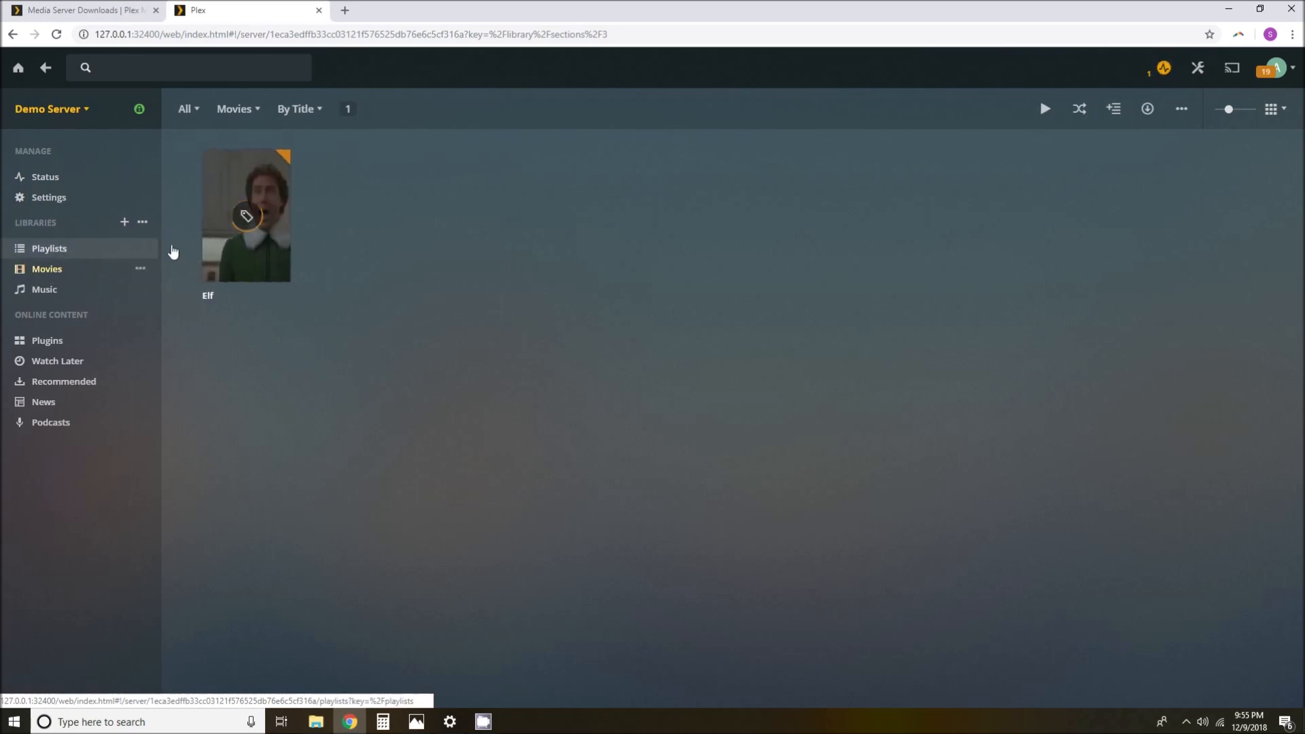
Play the movie Elf from the Movies library, skip forward to several points in it and close the player
{"action": "mouse_move", "coordinate": [258, 217]}
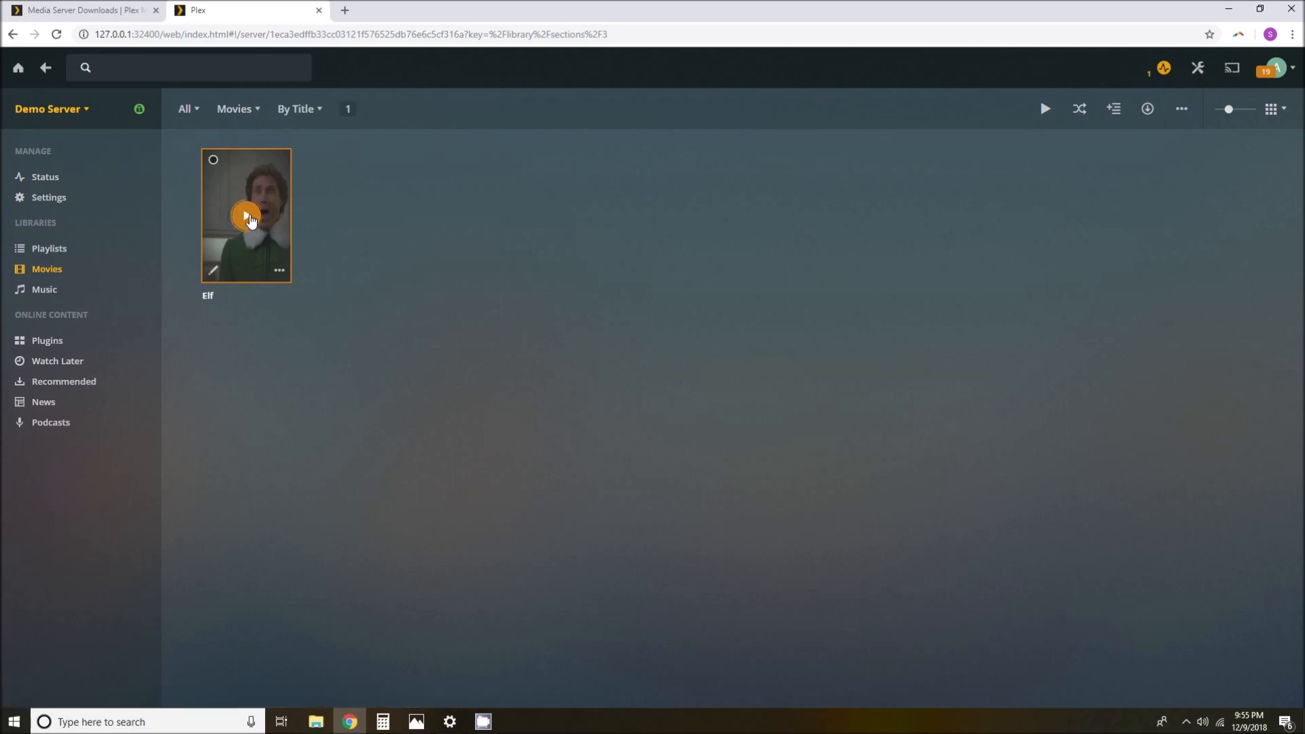
{"action": "mouse_move", "coordinate": [91, 273]}
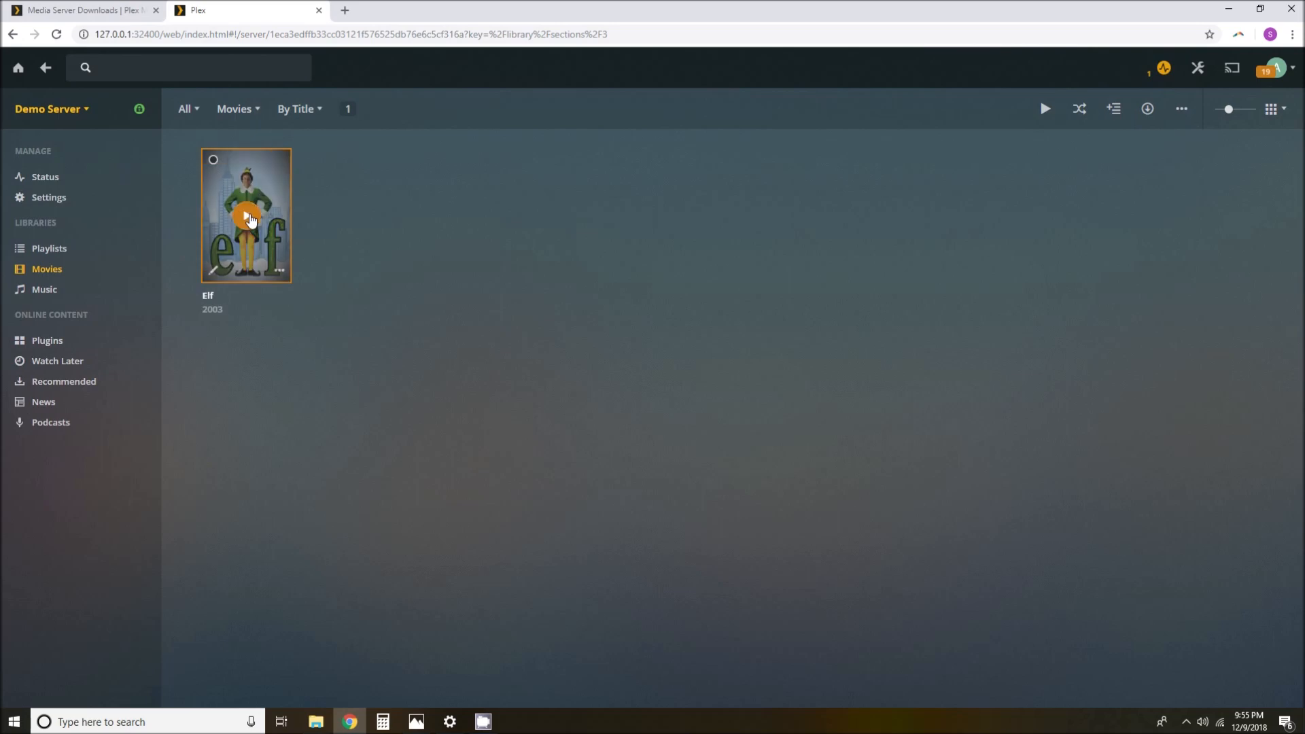
{"action": "left_click", "coordinate": [248, 216]}
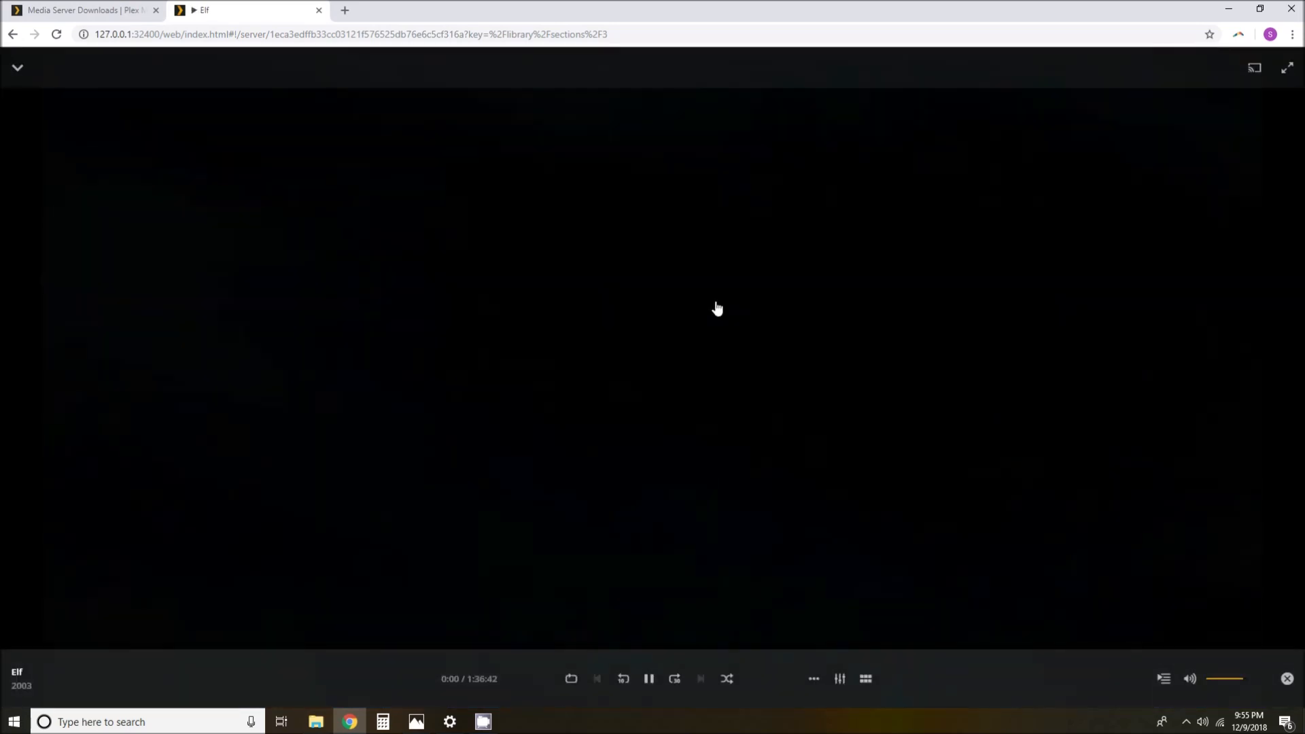
{"action": "left_click", "coordinate": [87, 650]}
{"action": "left_click", "coordinate": [234, 650]}
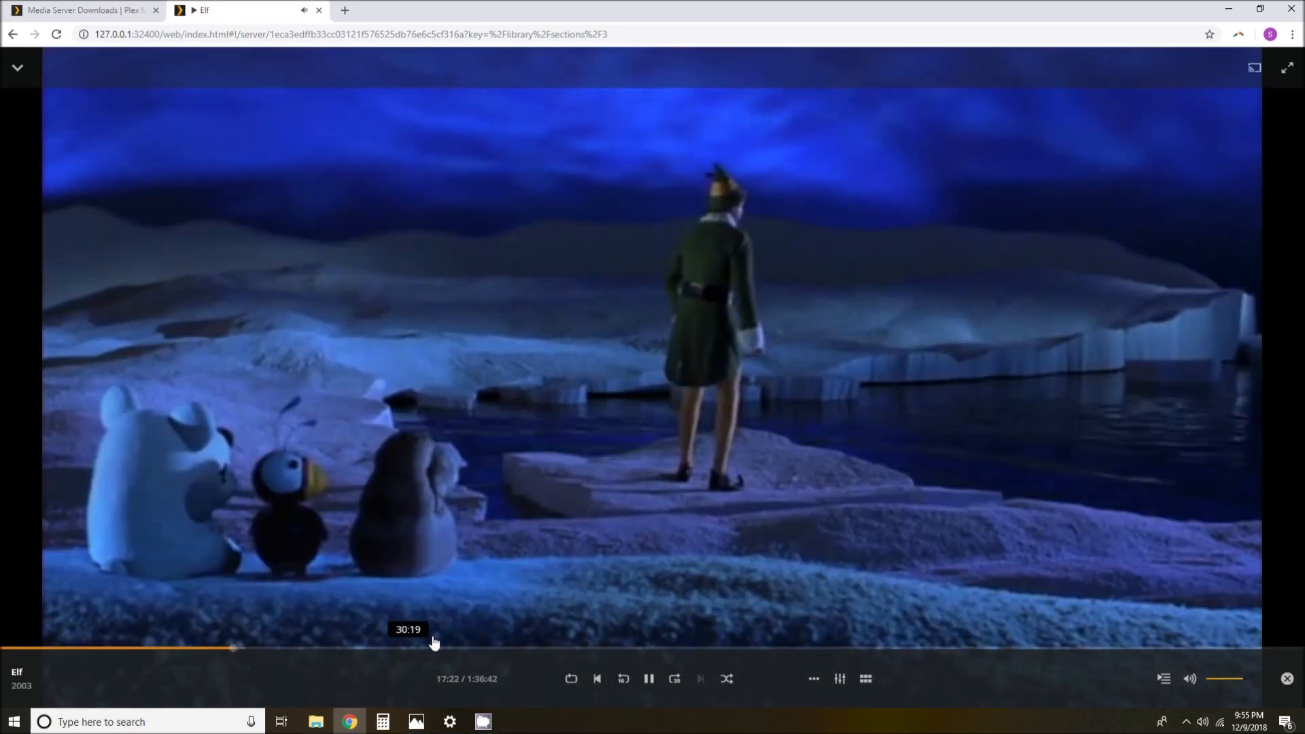
{"action": "left_click", "coordinate": [454, 649]}
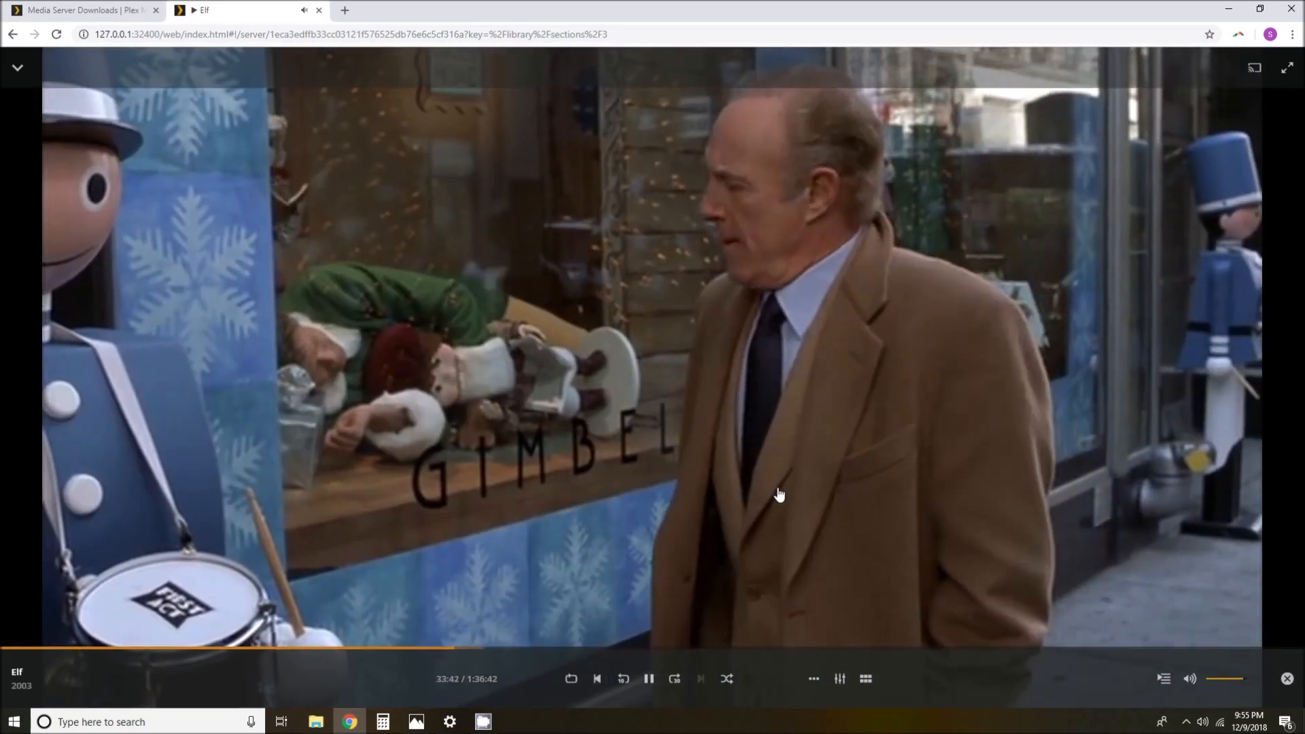
{"action": "left_click", "coordinate": [707, 649]}
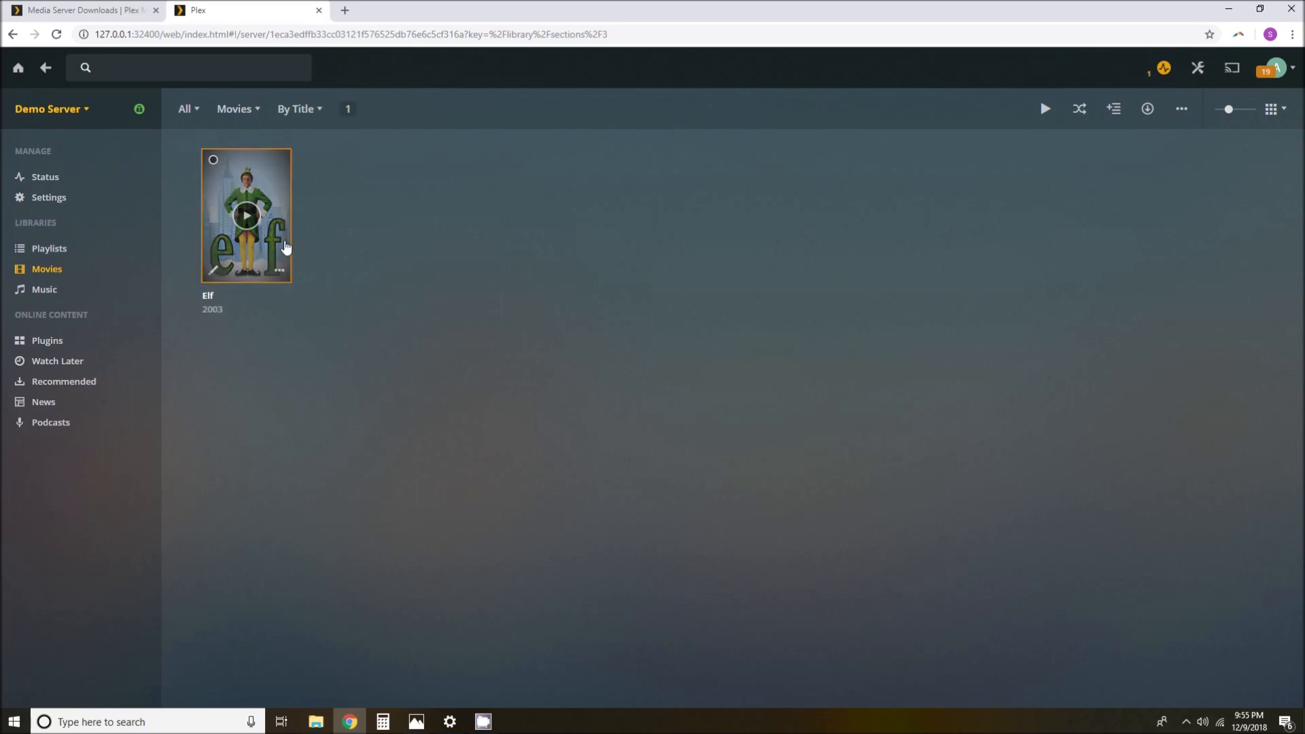
{"action": "mouse_move", "coordinate": [283, 235]}
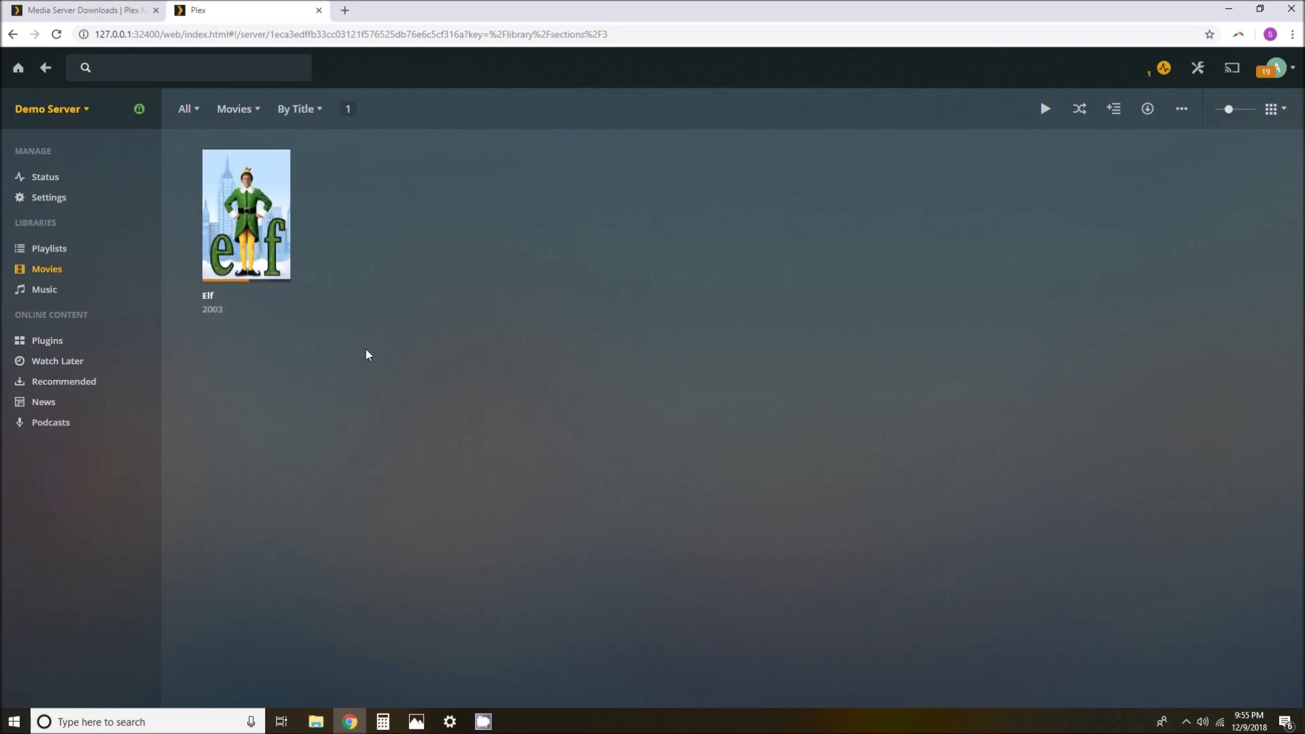